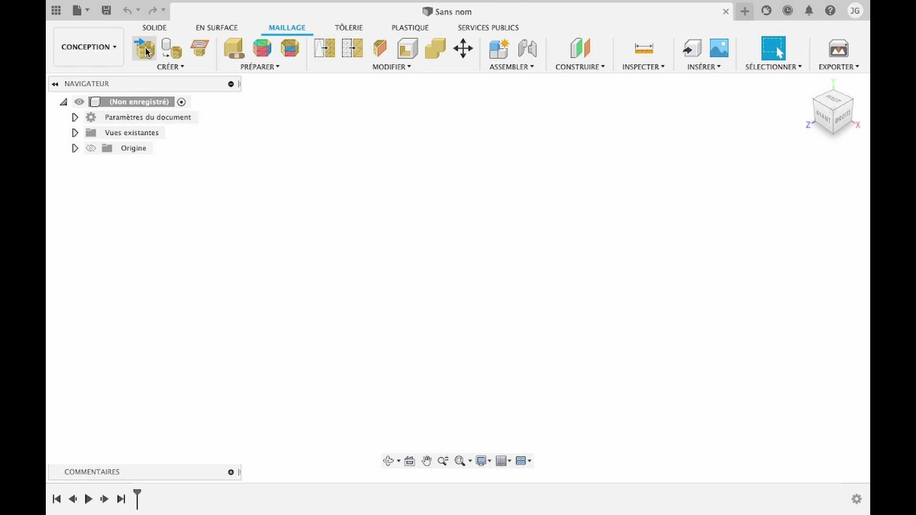
Insert the mesh file YZ250_FRAME_GUARD_L.stl into the design in millimetres at its default position.
left_click(145, 52)
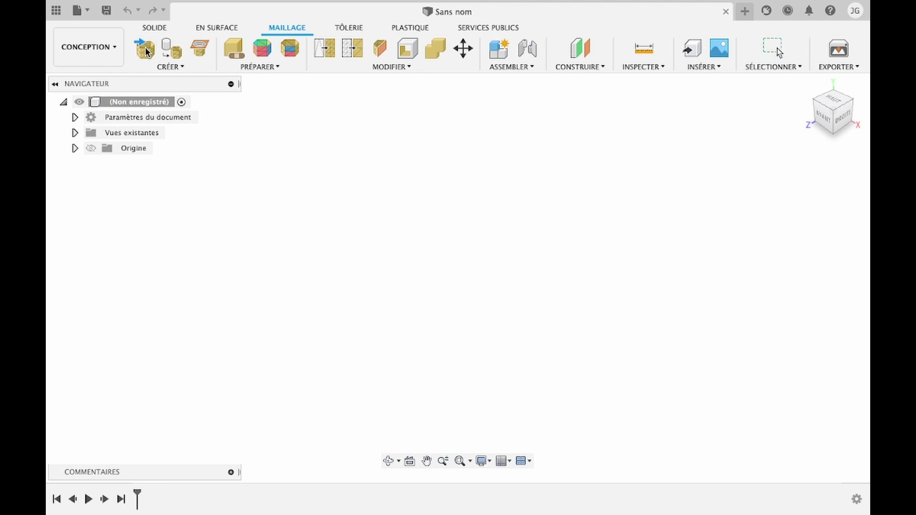
left_click(377, 101)
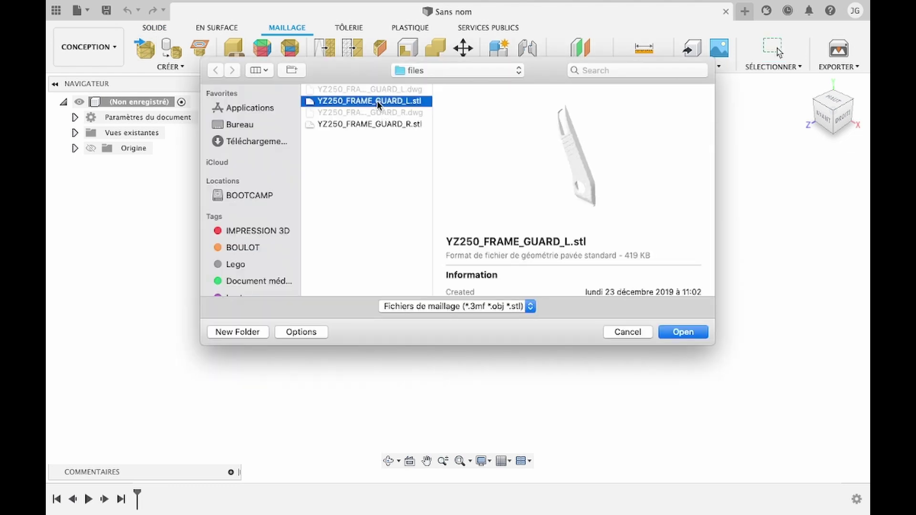
left_click(683, 333)
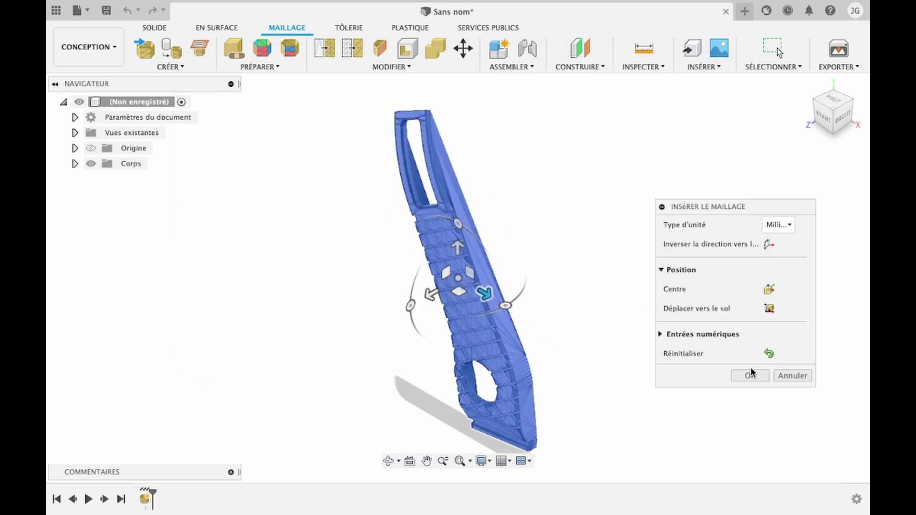
left_click(749, 375)
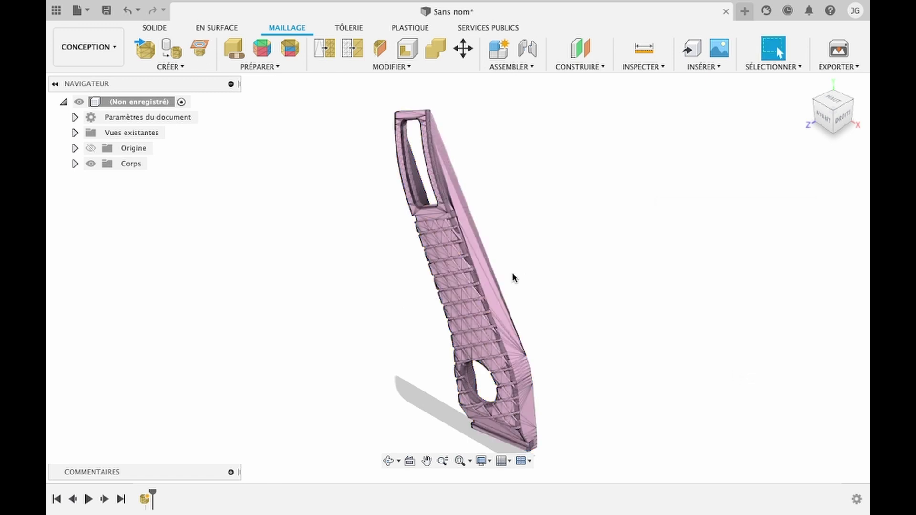
left_click(462, 276)
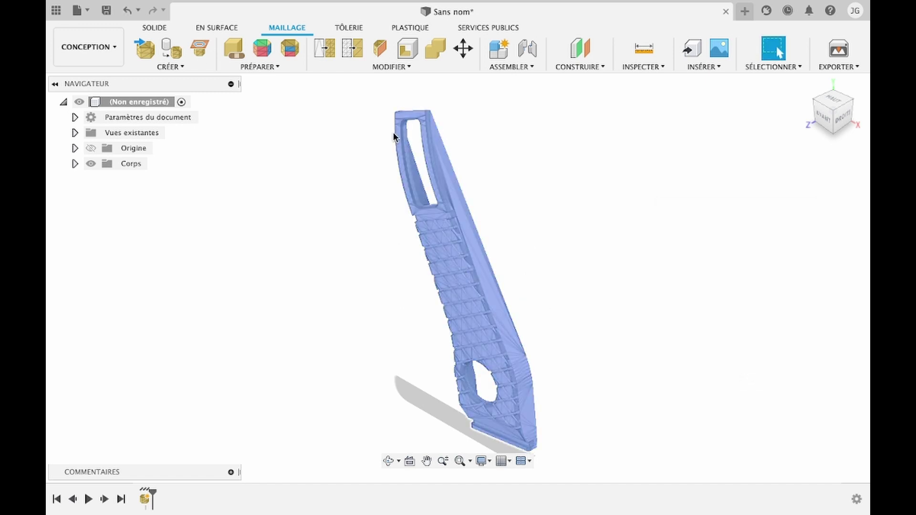
left_click(394, 67)
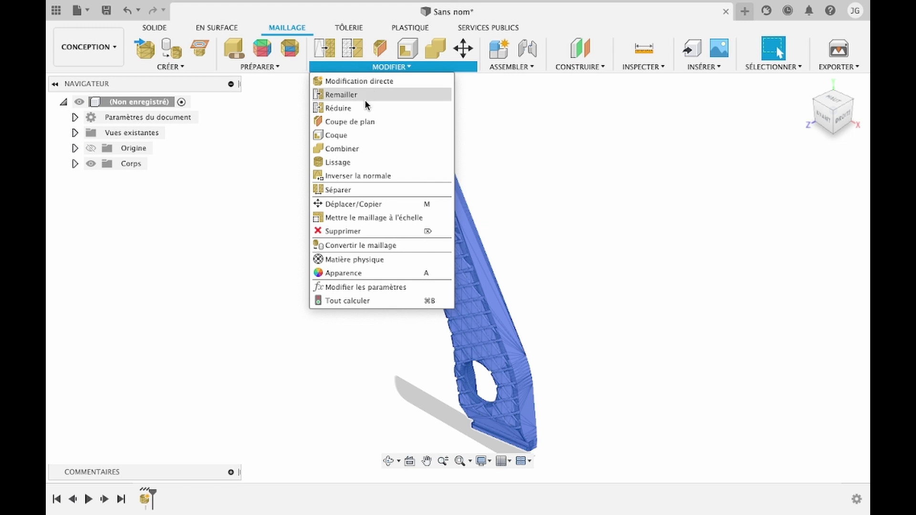
left_click(368, 109)
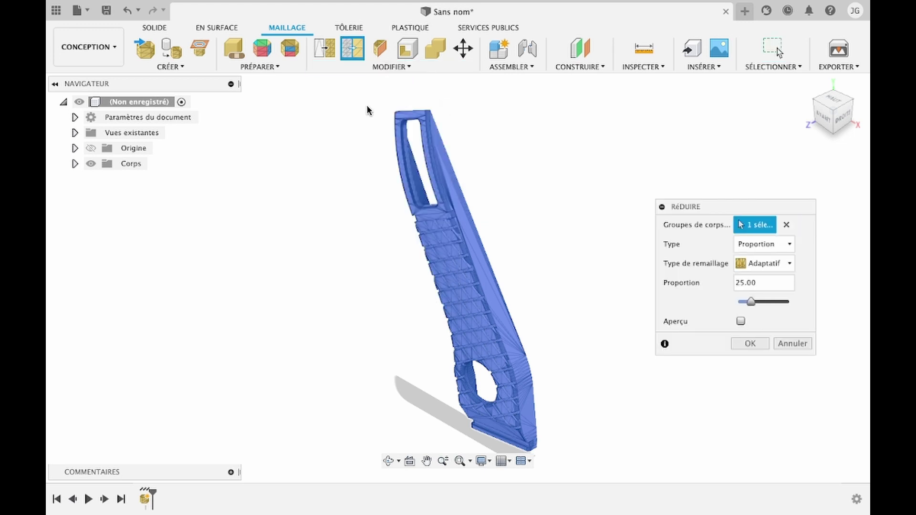
left_click(765, 238)
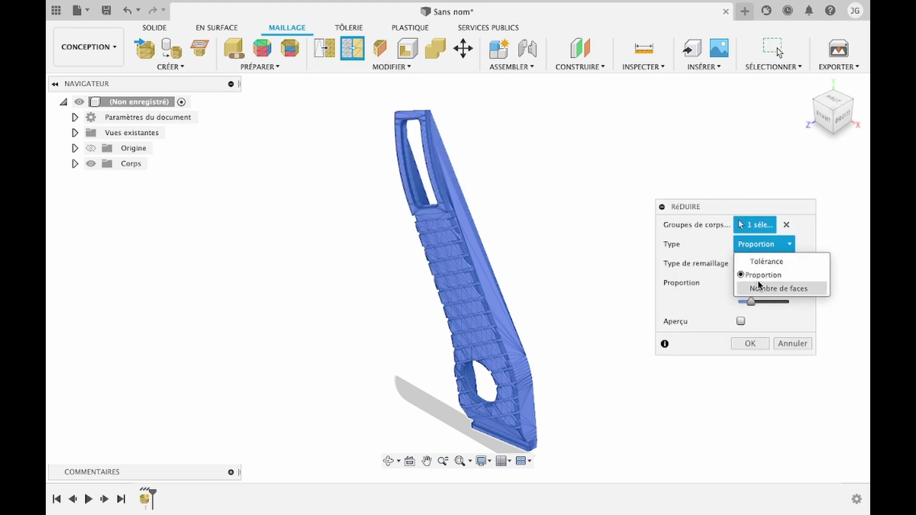
left_click(778, 287)
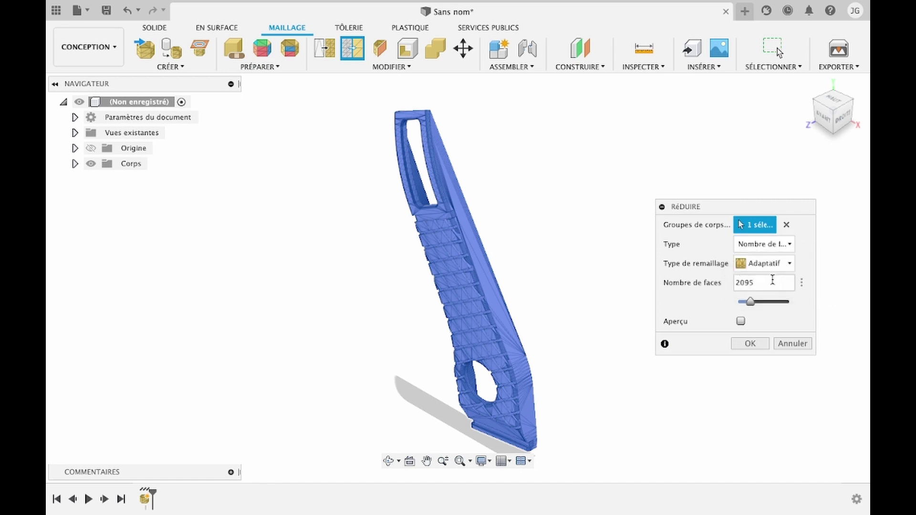
left_click(766, 285)
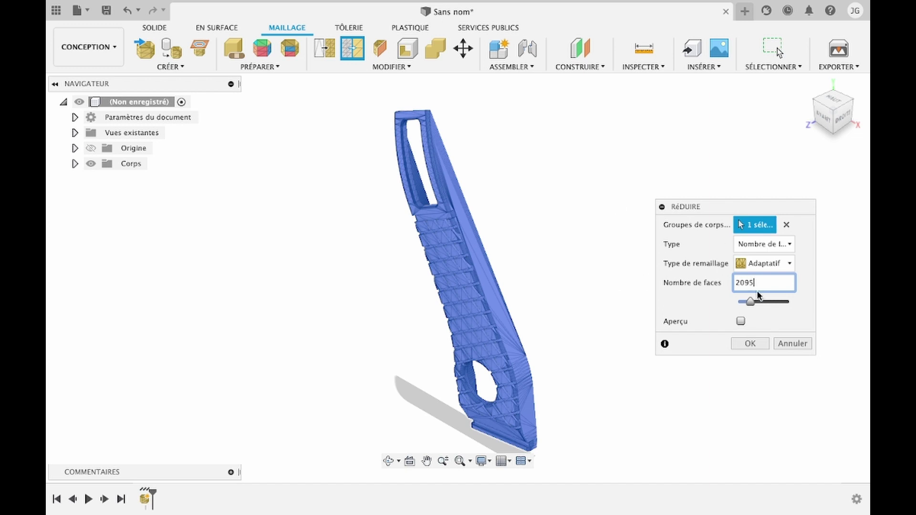
left_click(805, 344)
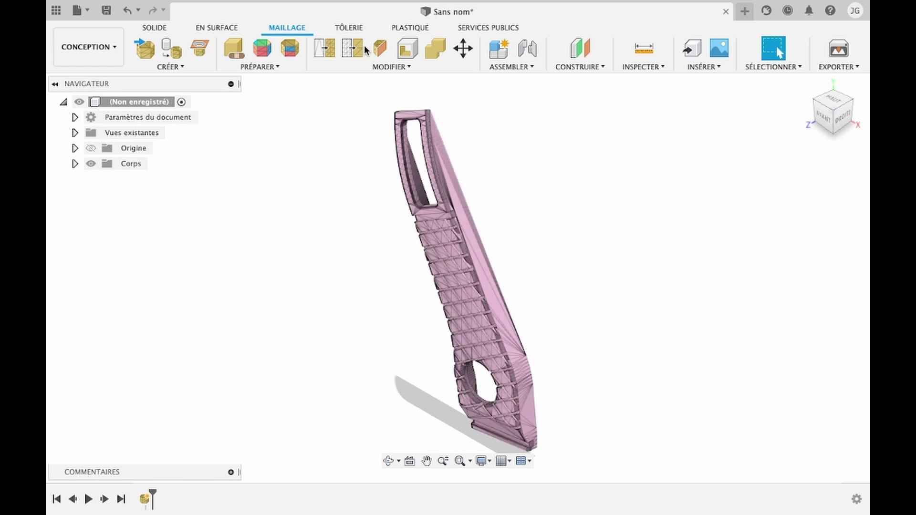
Convert the frame guard mesh to a solid body with the Parametric operation and the faceted method.
left_click(456, 207)
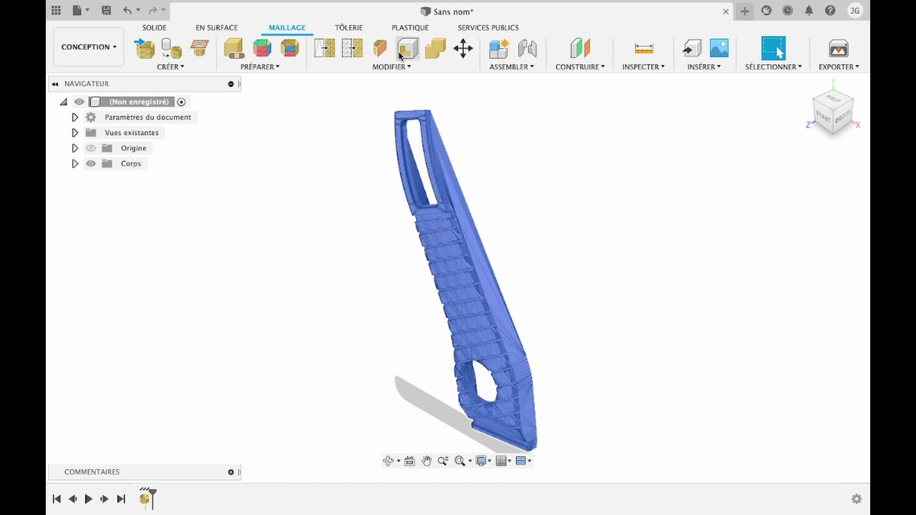
left_click(394, 67)
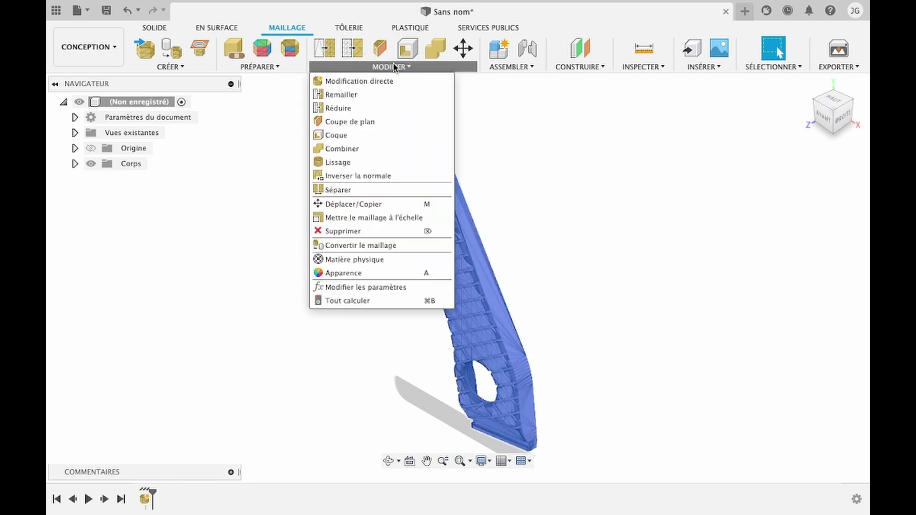
left_click(361, 245)
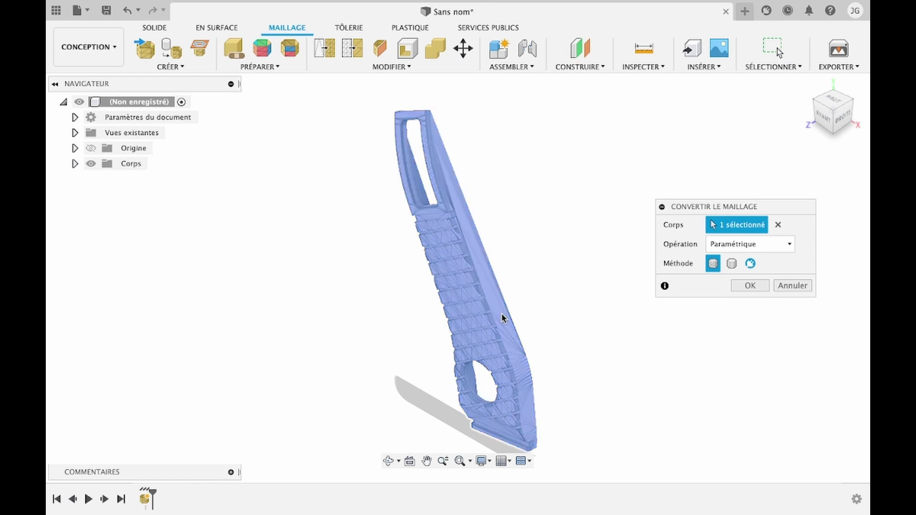
left_click(762, 287)
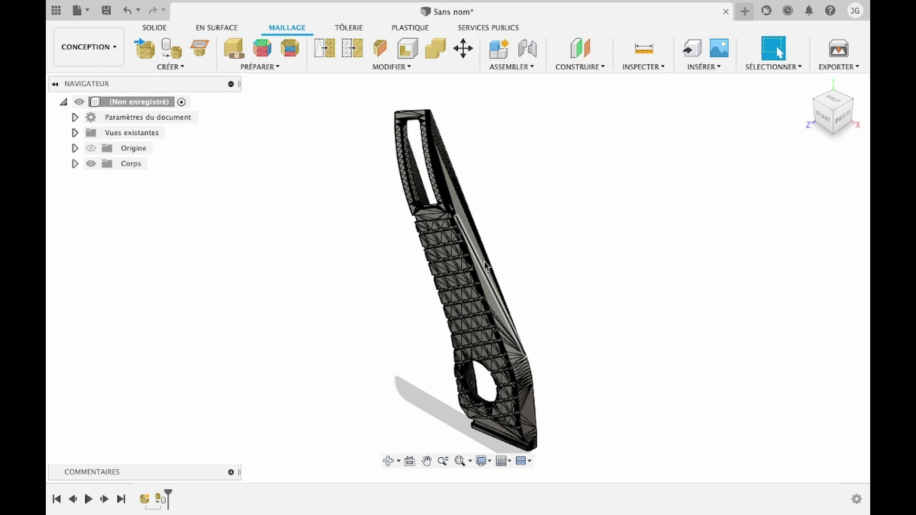
Start a sketch on a flat triangular facet of the guard's narrow side wall, beside the textured layer.
left_click(154, 29)
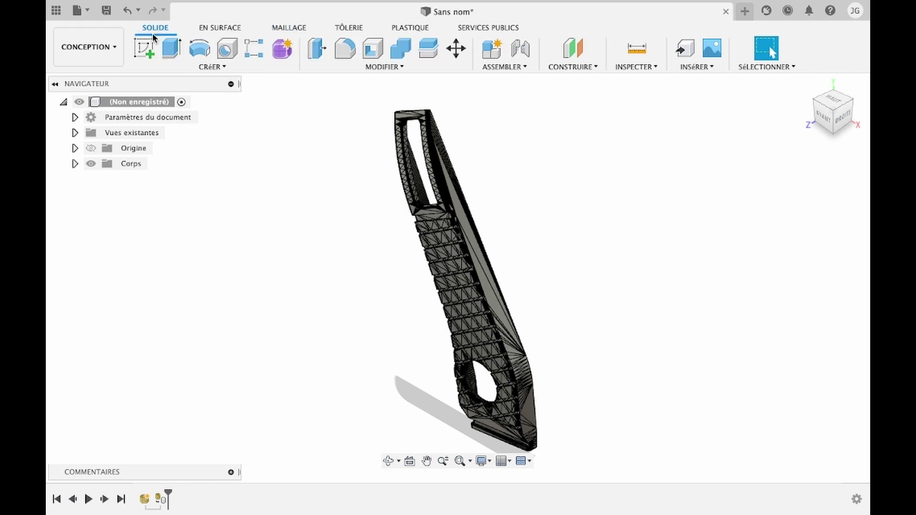
left_click(142, 47)
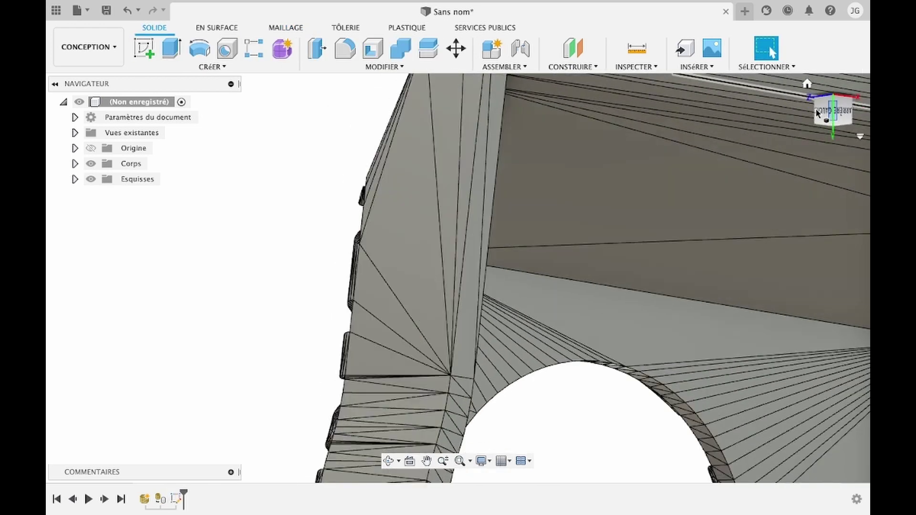
left_click(817, 113)
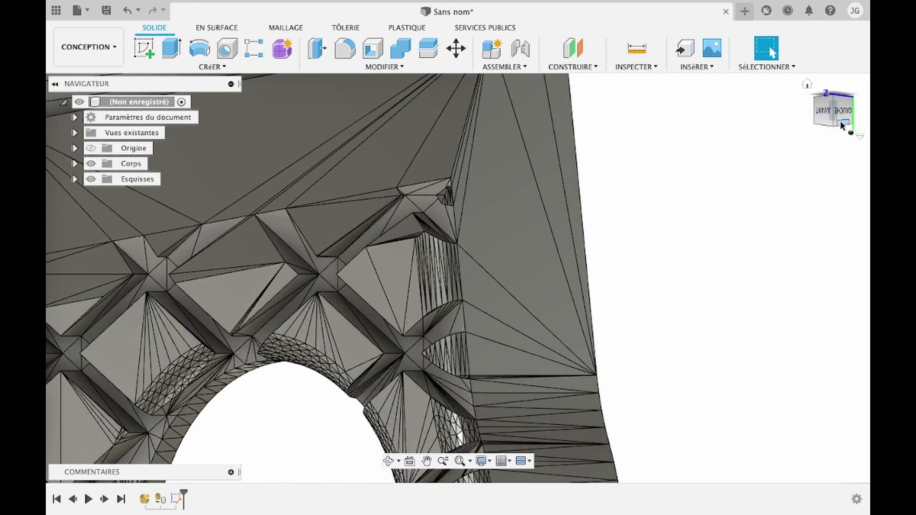
left_click(844, 122)
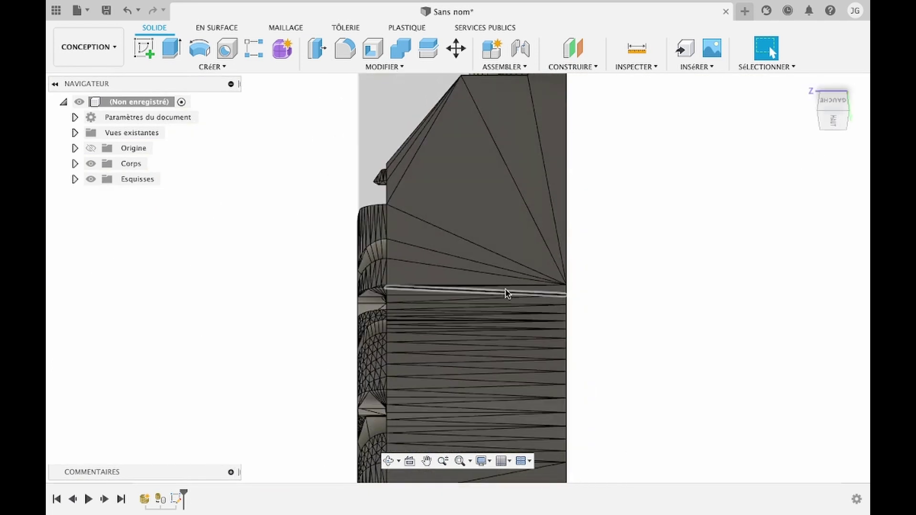
left_click(144, 48)
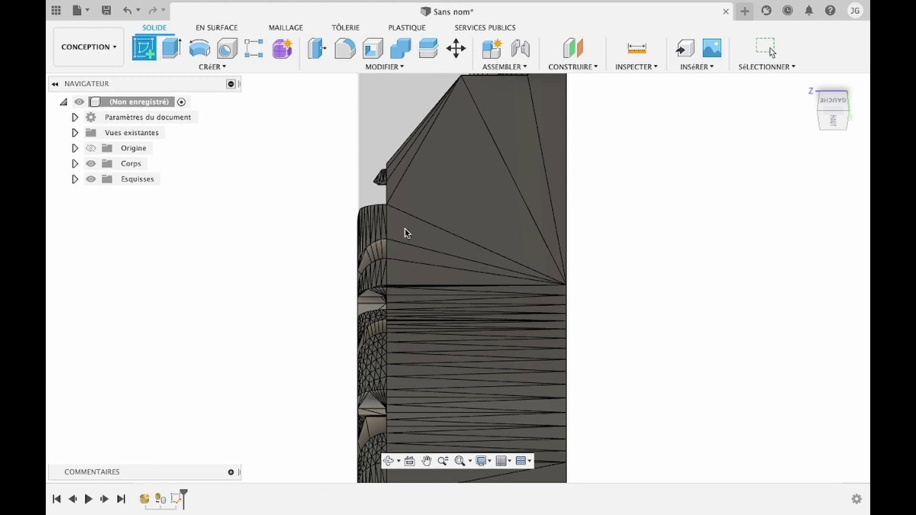
left_click(405, 234)
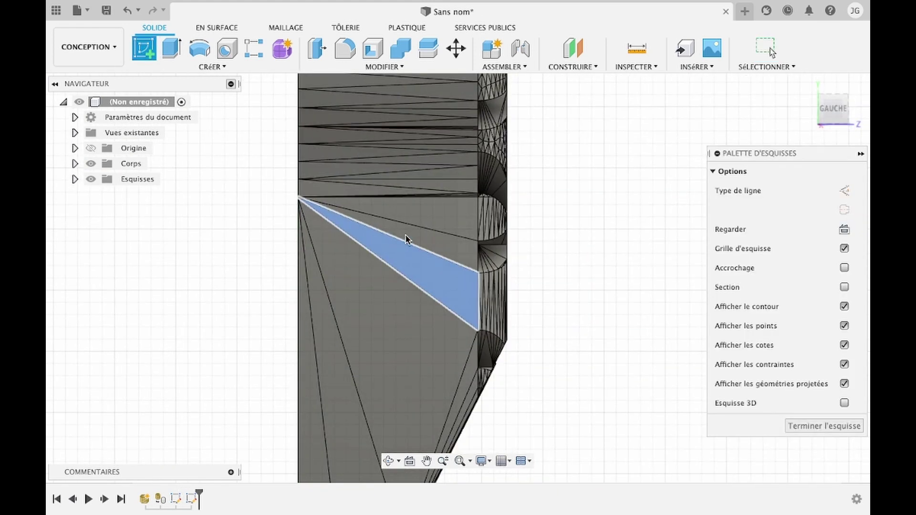
Draw a short horizontal line across the thickness of the raised textured layer, ending just outside the guard.
scroll(484, 289, "up", 5)
scroll(484, 290, "down", 4)
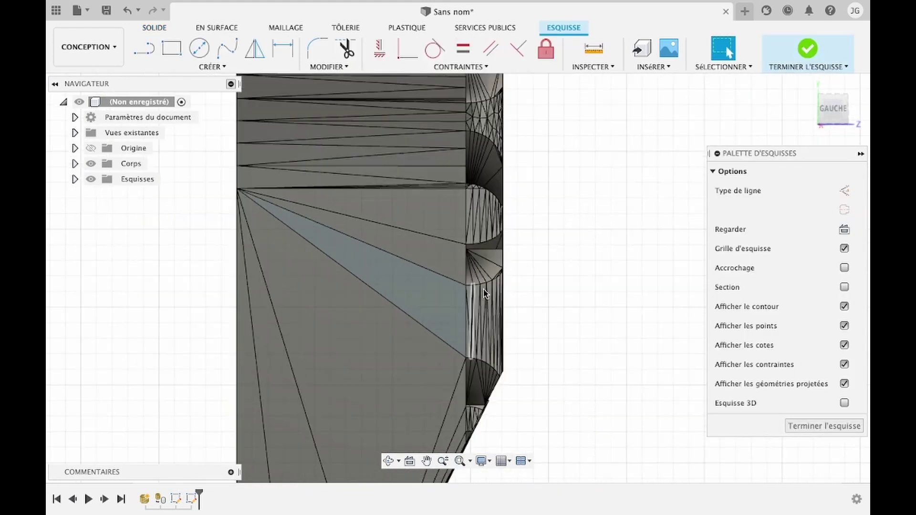
scroll(484, 291, "up", 3)
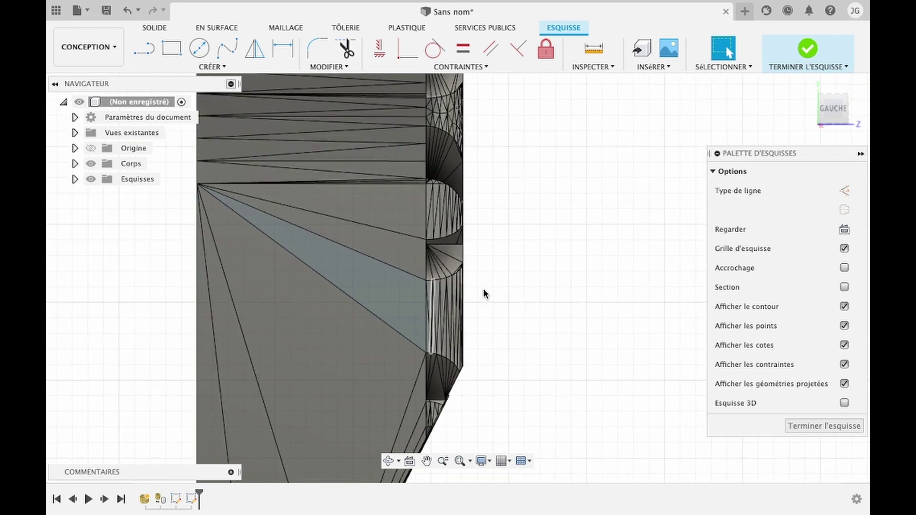
scroll(322, 155, "down", 4)
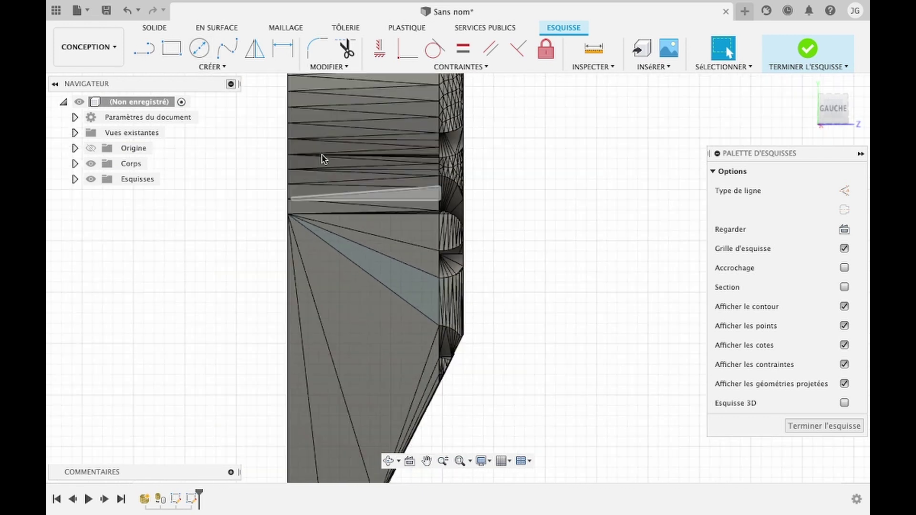
scroll(322, 155, "down", 5)
scroll(322, 154, "up", 2)
scroll(322, 155, "down", 3)
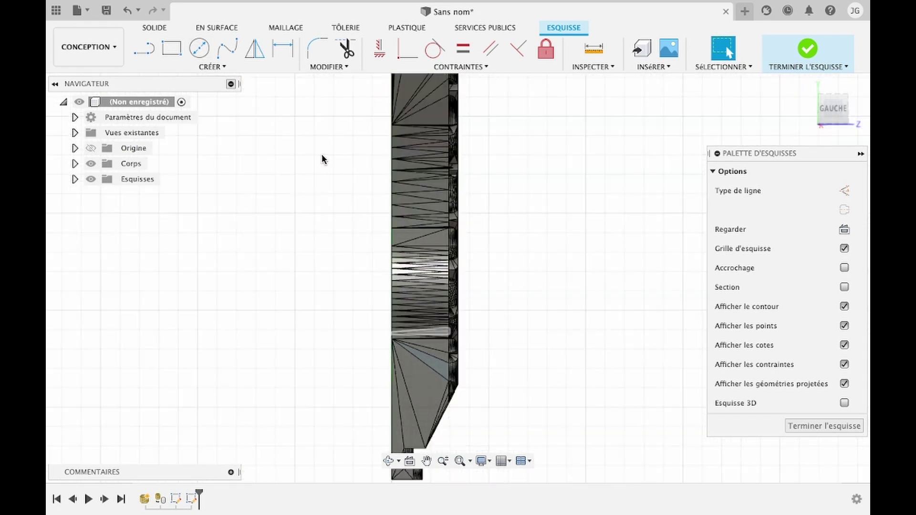
scroll(321, 154, "up", 3)
scroll(321, 154, "up", 5)
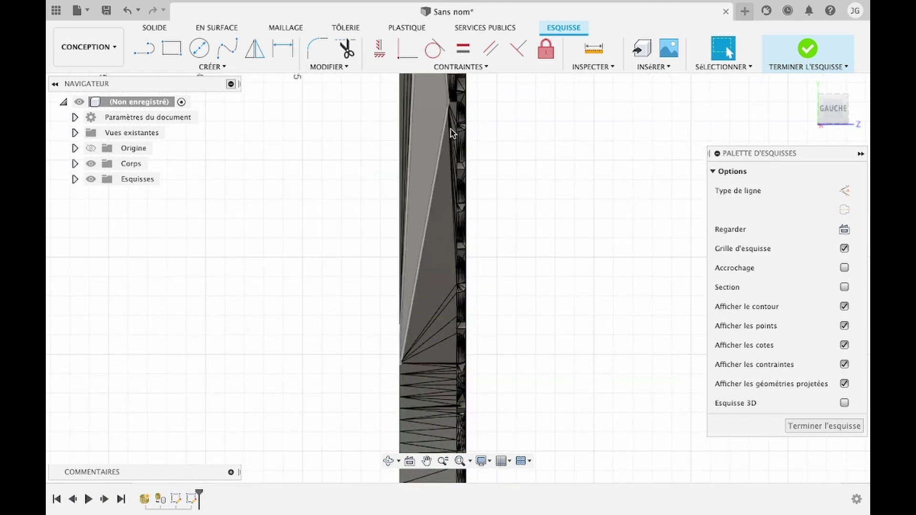
scroll(444, 285, "up", 5)
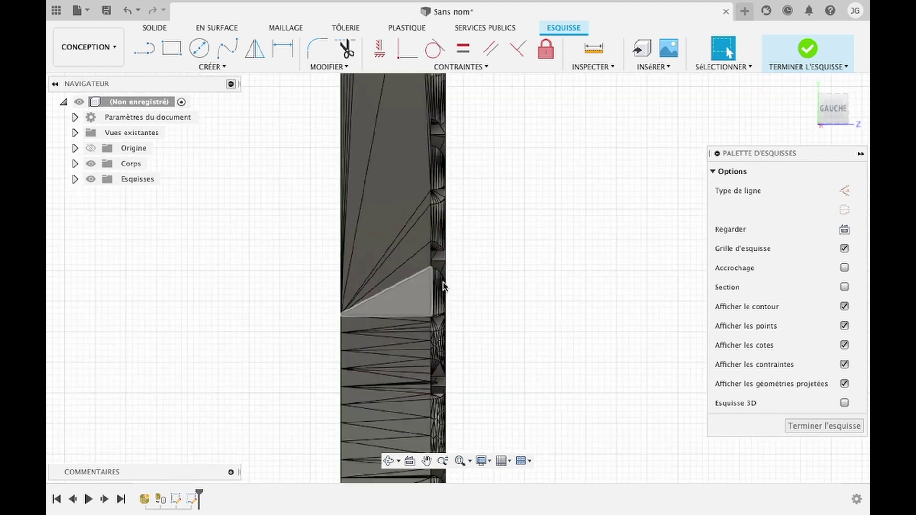
scroll(443, 285, "up", 4)
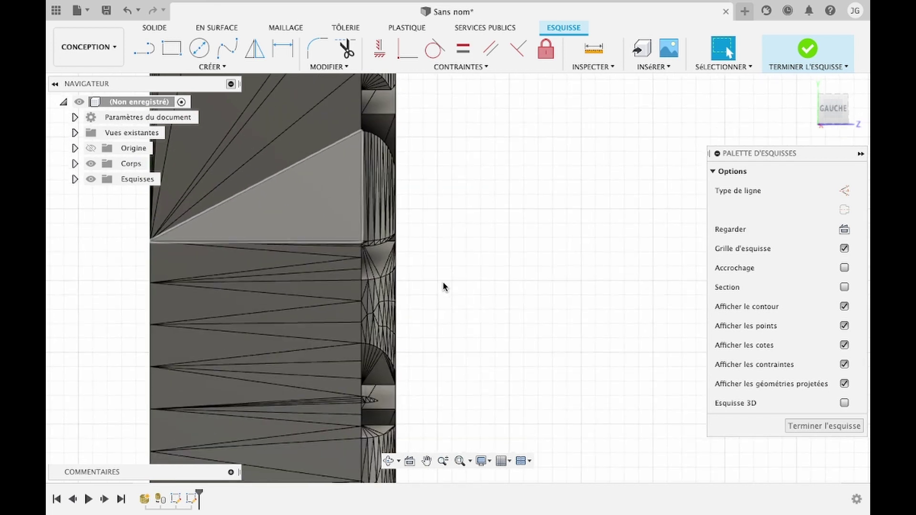
scroll(443, 286, "down", 3)
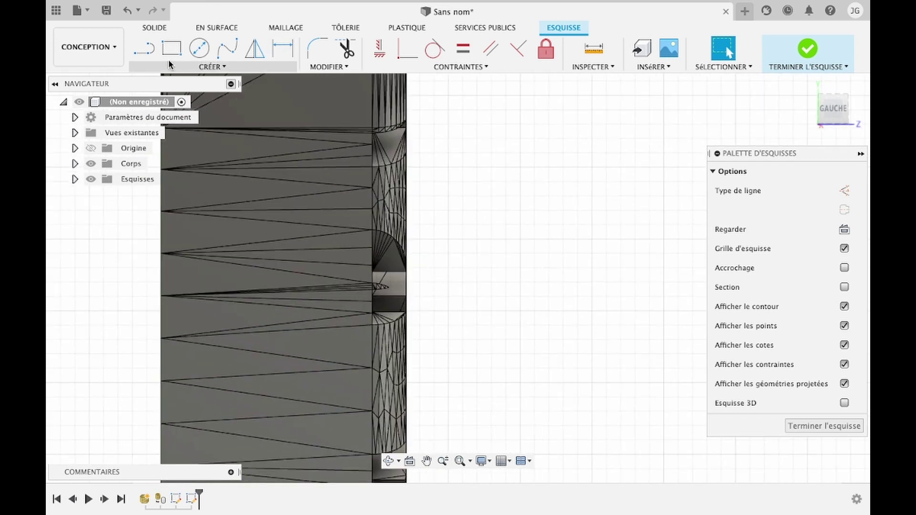
left_click(149, 52)
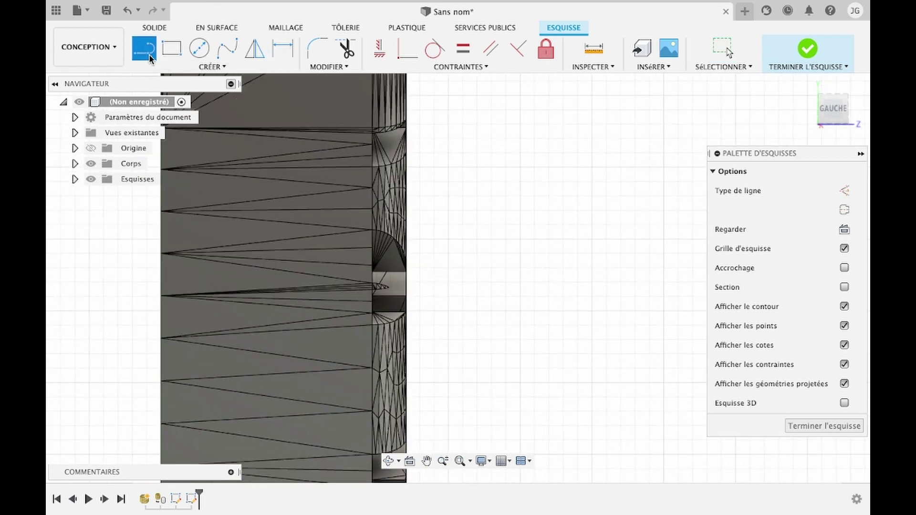
left_click(370, 134)
left_click(413, 134)
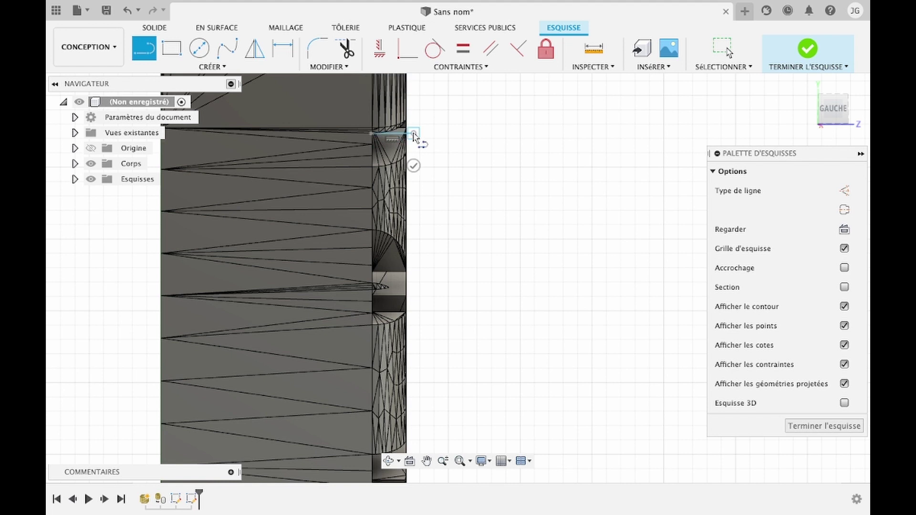
Draw a vertical line just outside the textured layer, from the short line's end down to where the guard's bevelled end begins.
scroll(414, 136, "down", 2)
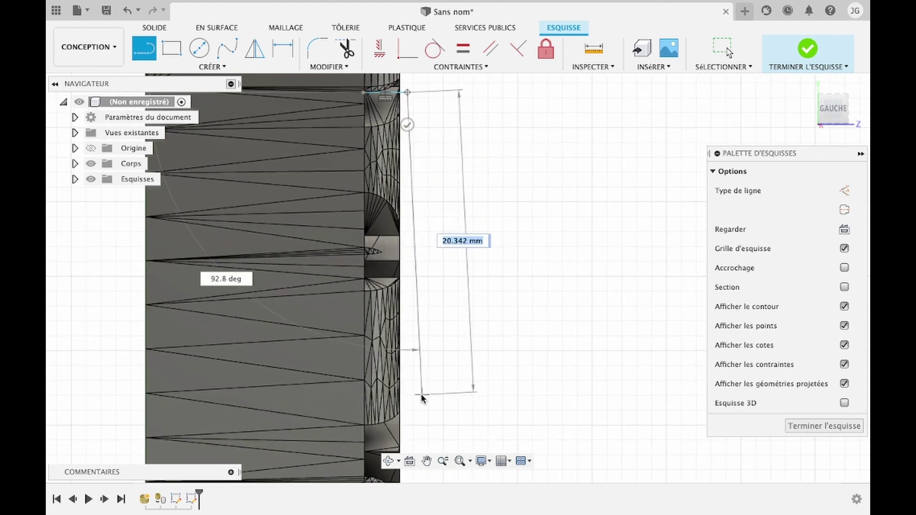
scroll(421, 395, "down", 2)
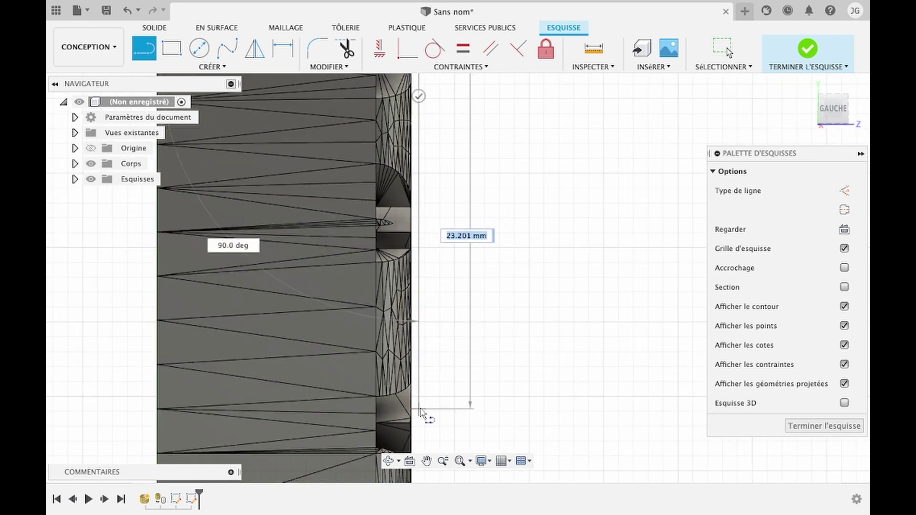
scroll(421, 411, "down", 6)
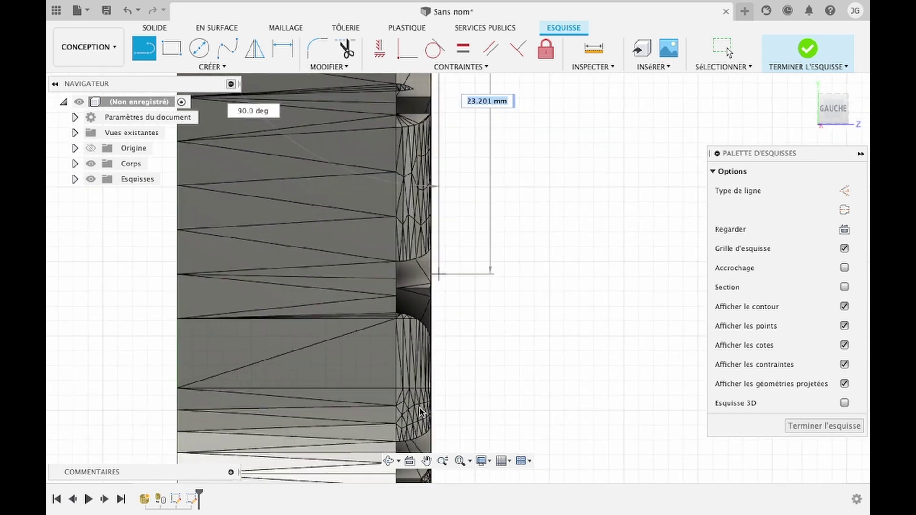
scroll(422, 407, "down", 6)
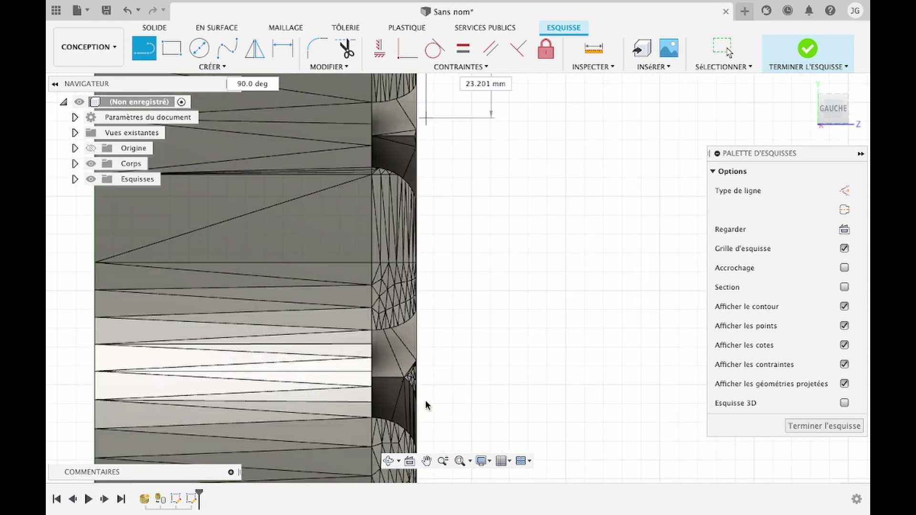
scroll(431, 306, "down", 7)
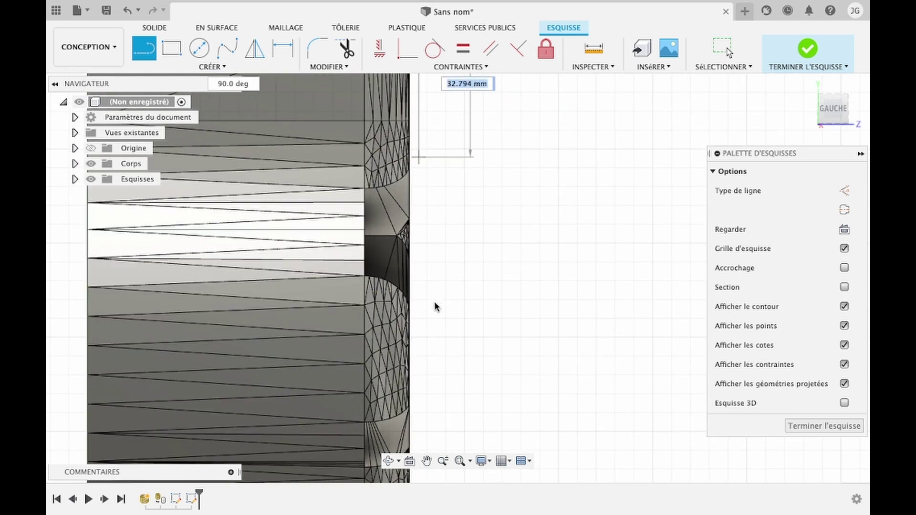
left_click(443, 461)
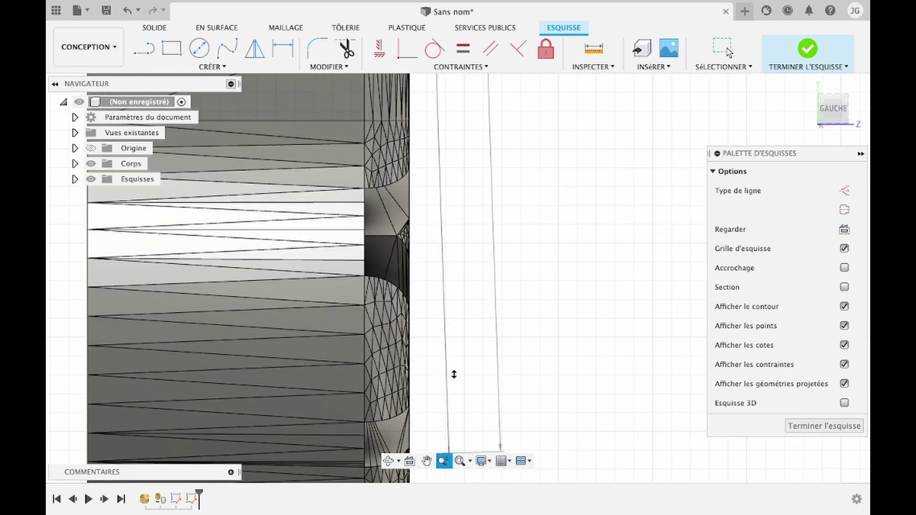
left_click_drag(453, 375, 461, 359)
key("Escape")
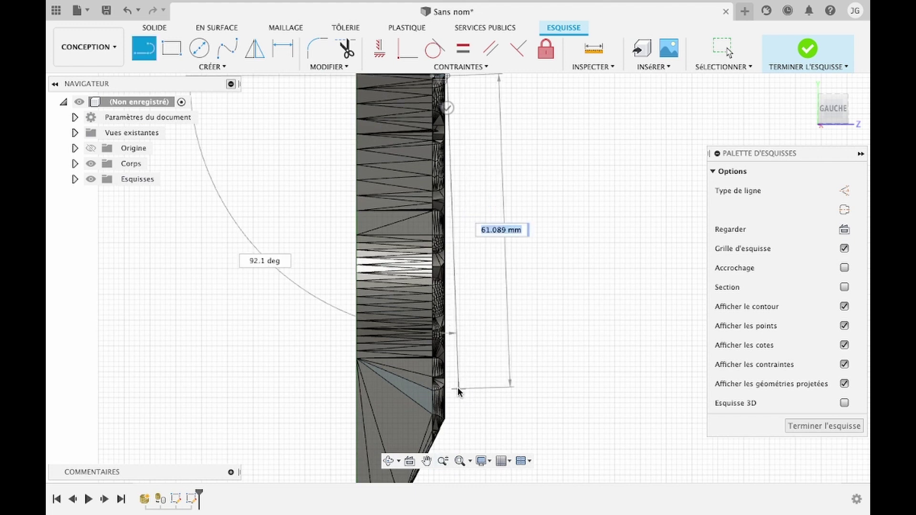
left_click(448, 419)
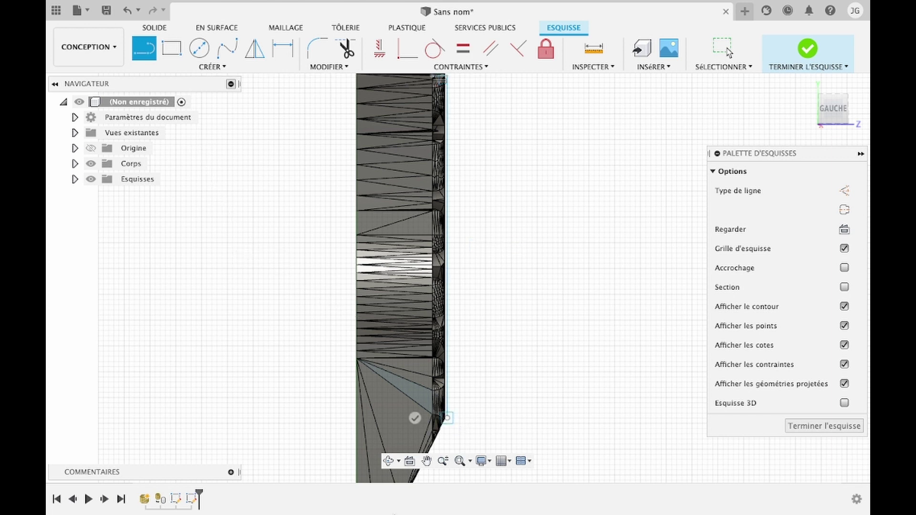
Draw a short horizontal line from the vertical line's lower end across the textured layer to its base.
scroll(464, 274, "up", 1)
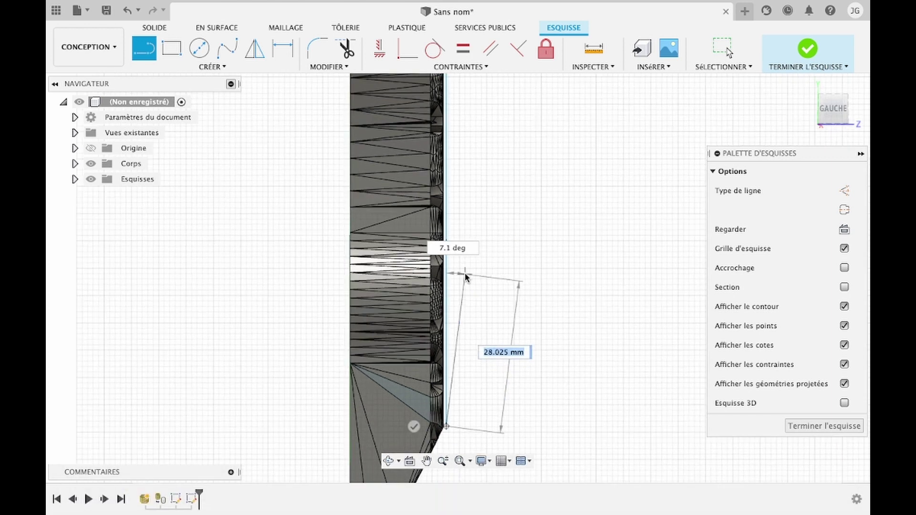
scroll(464, 275, "up", 1)
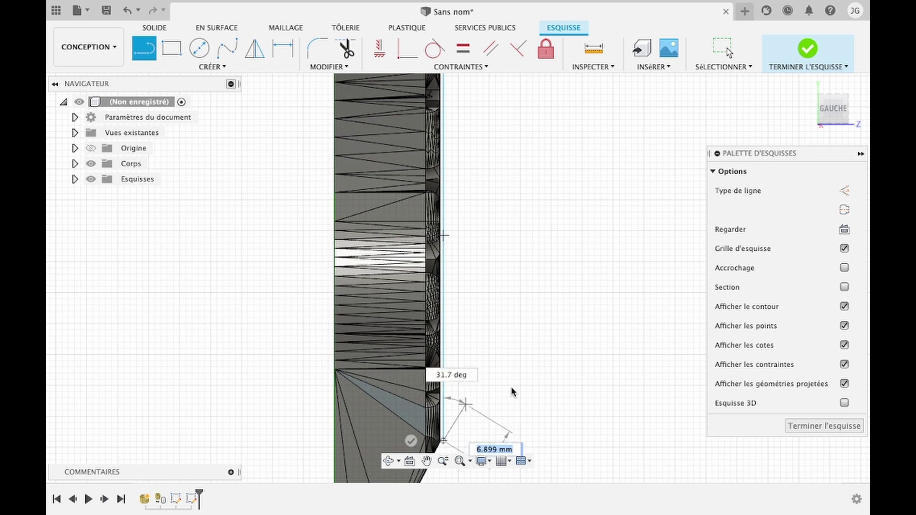
left_click(426, 461)
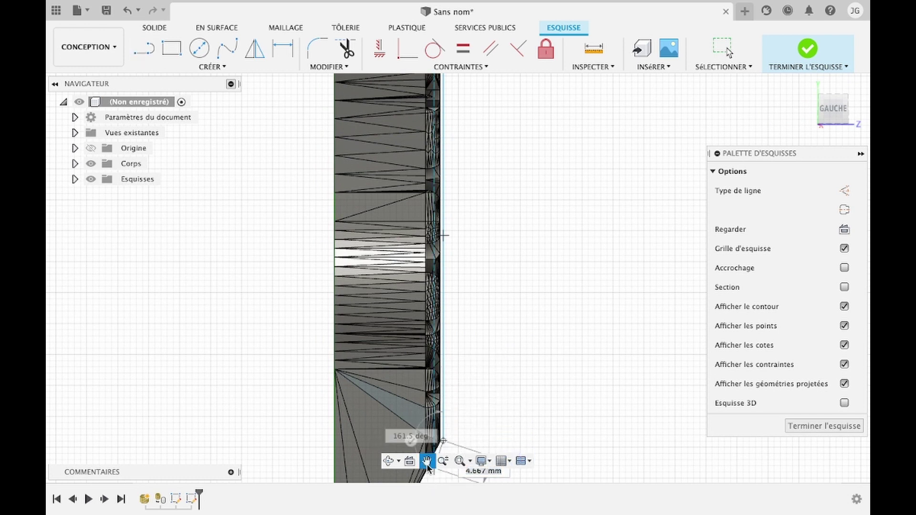
left_click_drag(429, 441, 439, 346)
key("Escape")
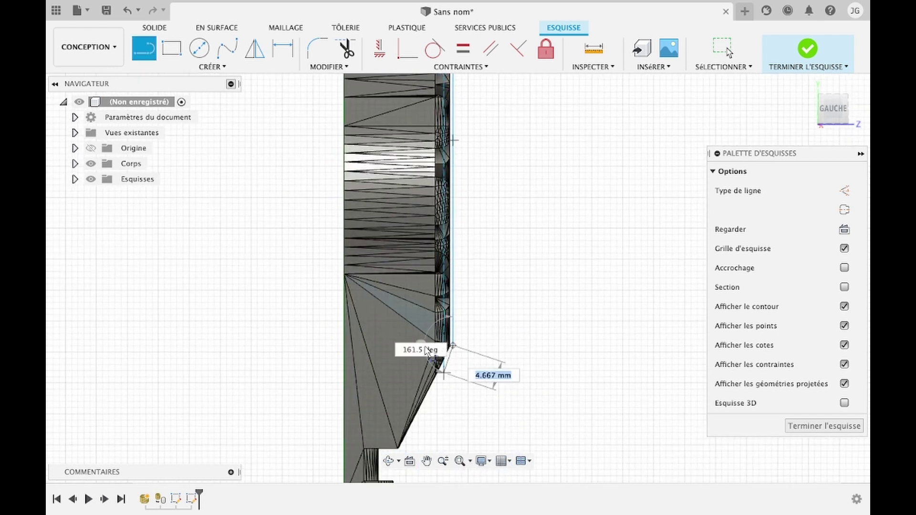
left_click(449, 343)
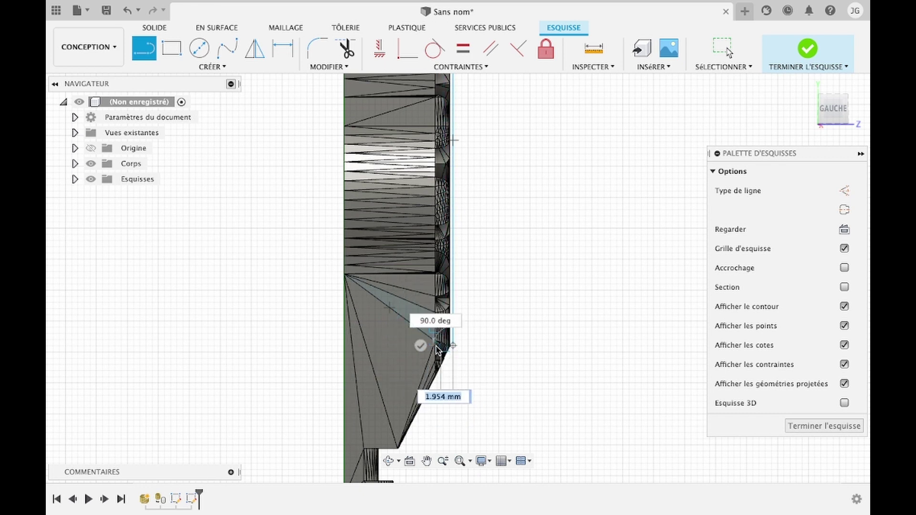
left_click(436, 345)
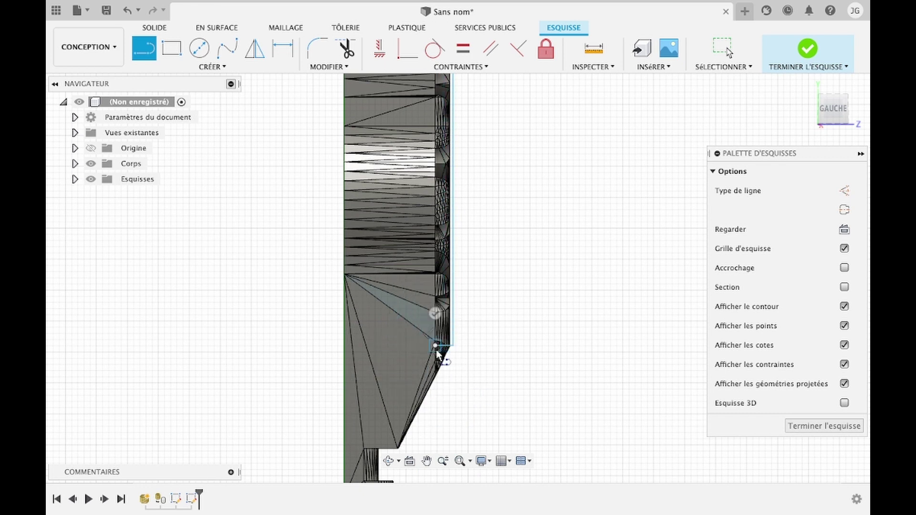
left_click(436, 346)
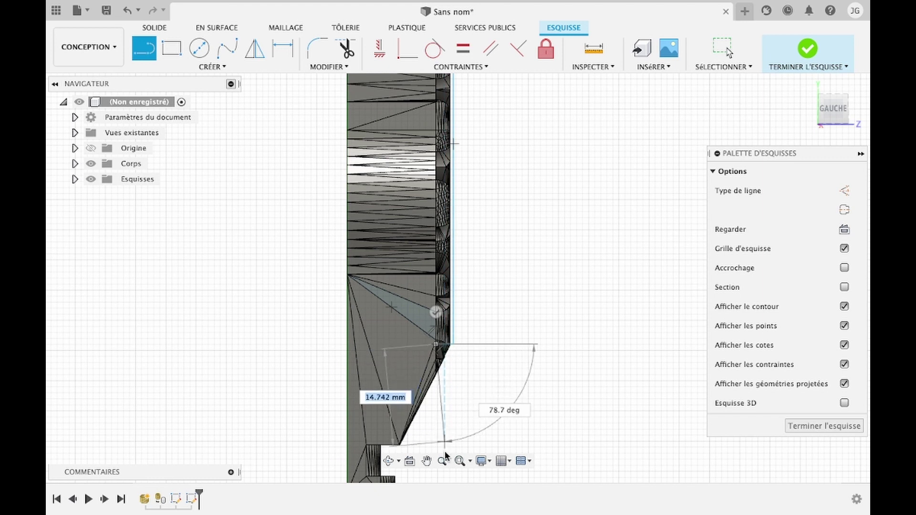
left_click(443, 437)
key("Escape")
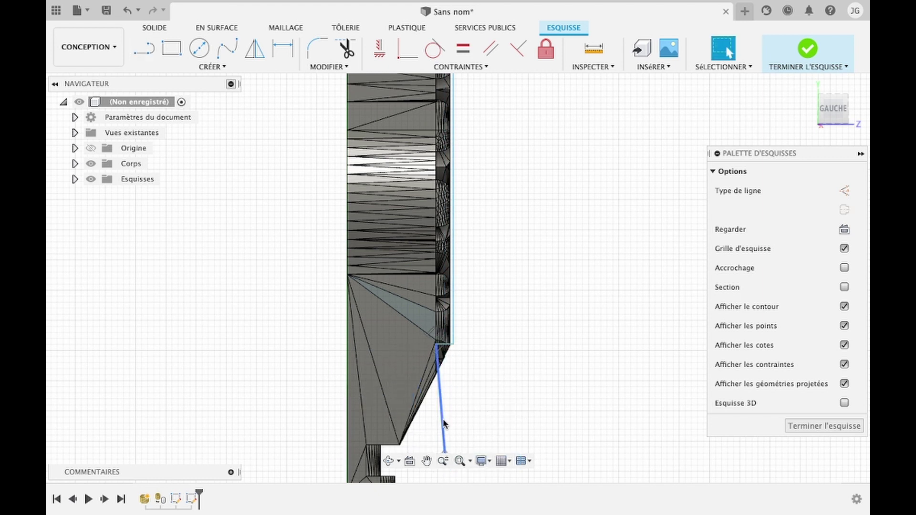
left_click(443, 461)
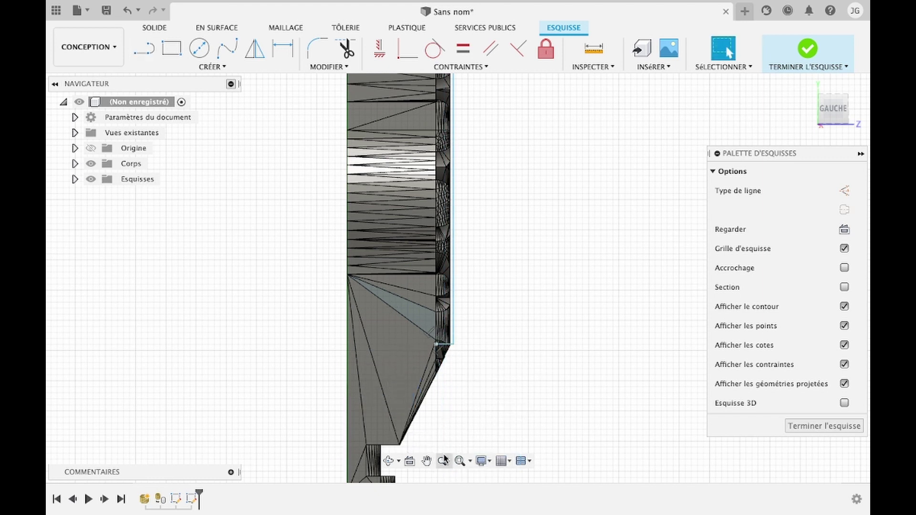
Close the profile with a line along the base of the textured layer, joining the inner ends of the two short lines.
scroll(530, 237, "down", 2)
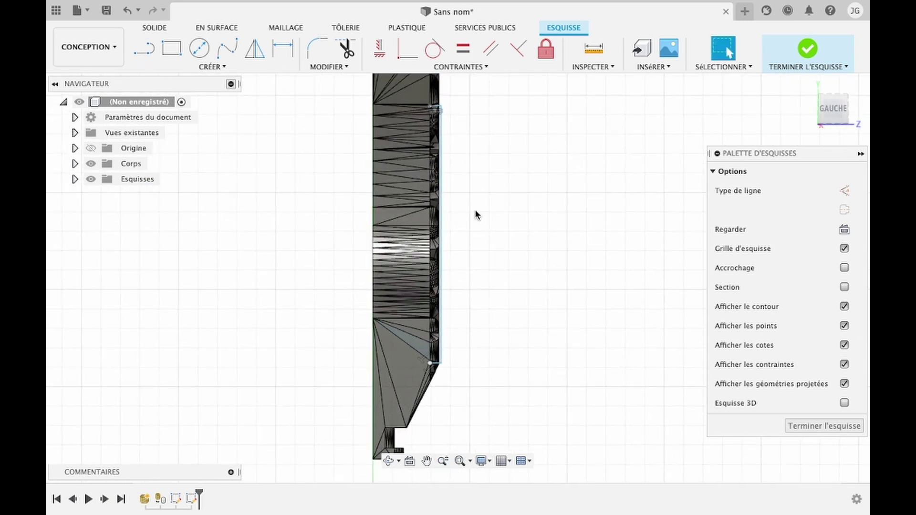
key("l")
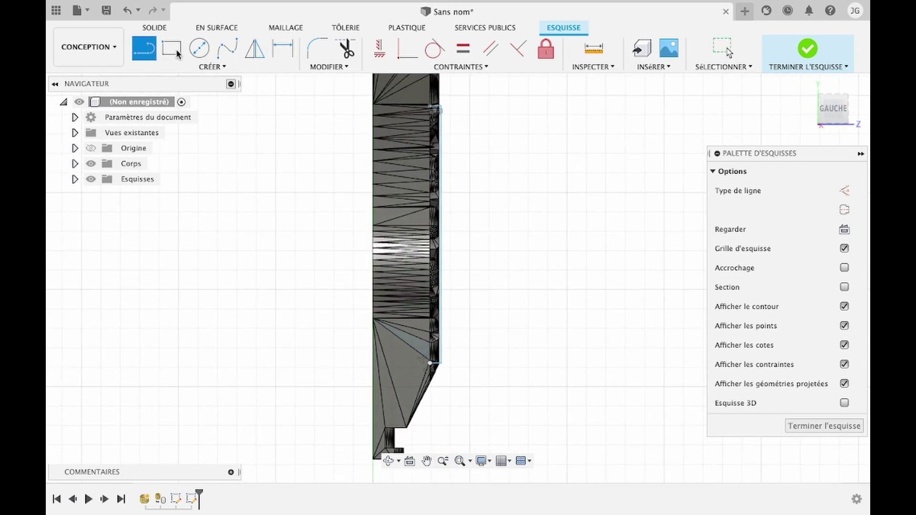
left_click(429, 107)
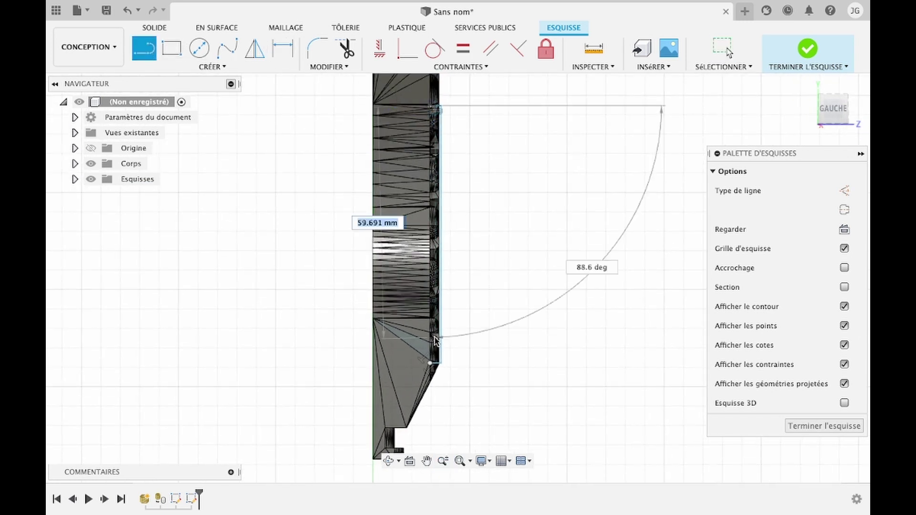
left_click(431, 364)
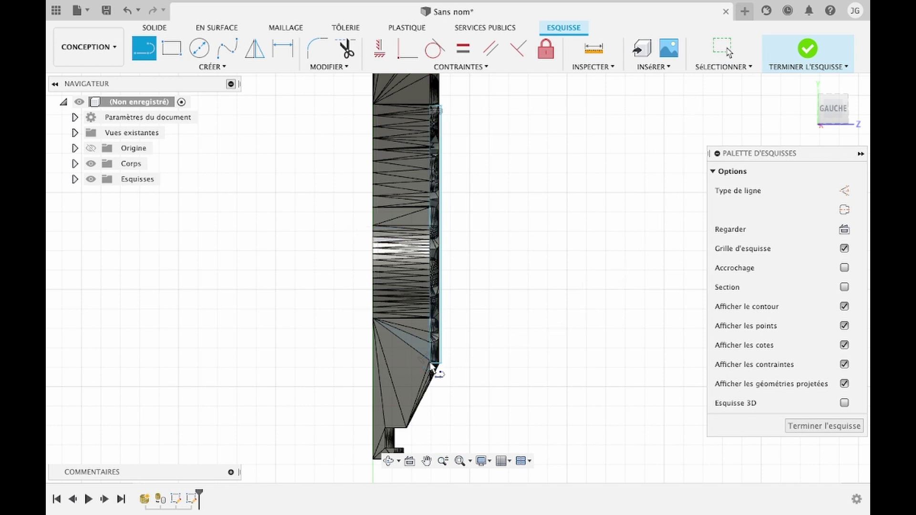
key("Escape")
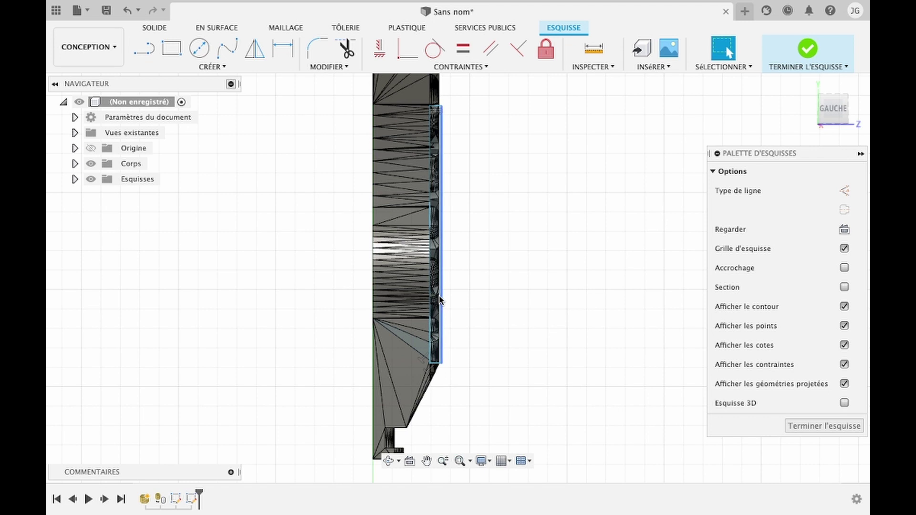
Extrude the closed profile -65 mm as a cut through the textured layer around the guard's oval hole.
scroll(434, 270, "up", 5)
key("e")
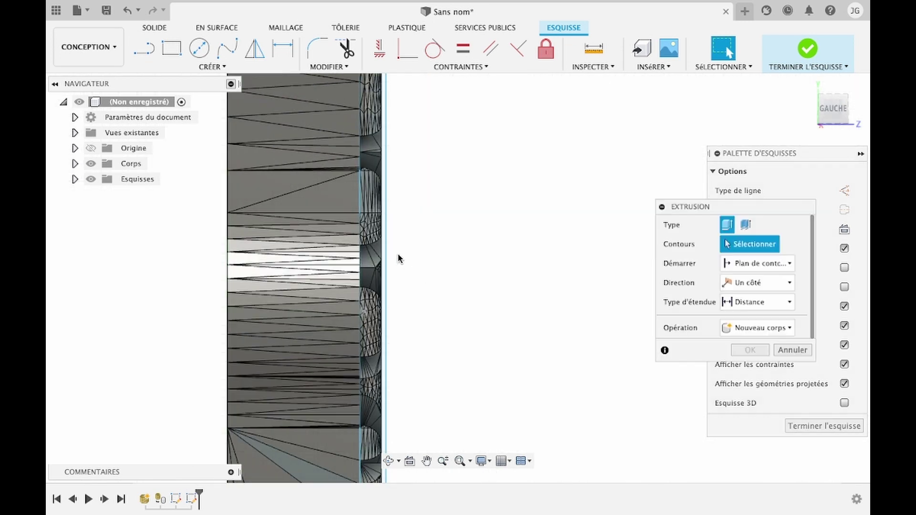
left_click(381, 253)
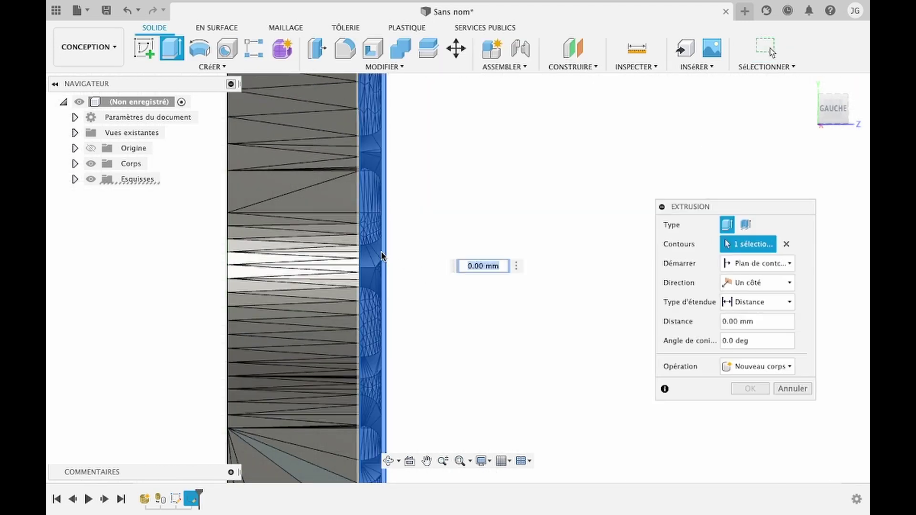
left_click(389, 461)
left_click_drag(467, 337, 400, 257)
middle_click_drag(401, 257, 379, 272, "shift")
left_click_drag(338, 355, 384, 356)
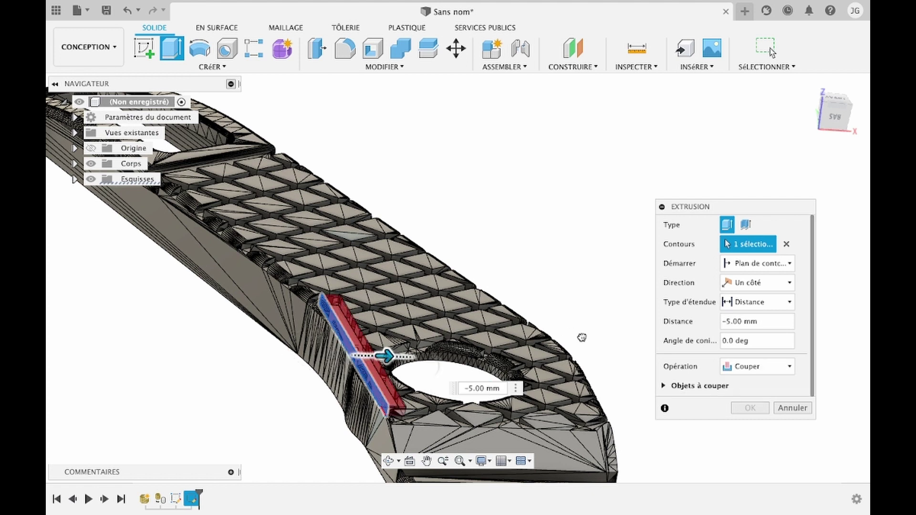
left_click_drag(582, 337, 582, 340)
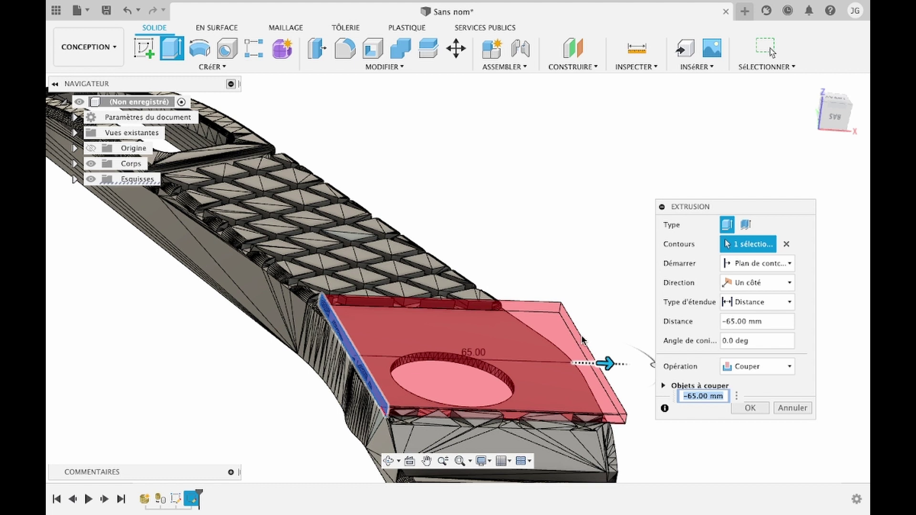
key("Return")
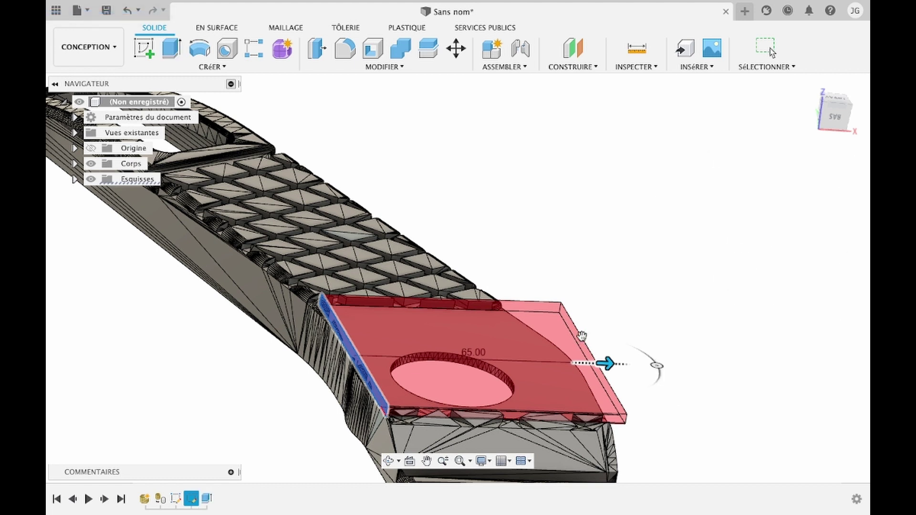
Start a sketch on a flat triangular facet of the guard's opposite side wall, near the bevelled end.
left_click(388, 461)
left_click_drag(429, 413, 528, 355)
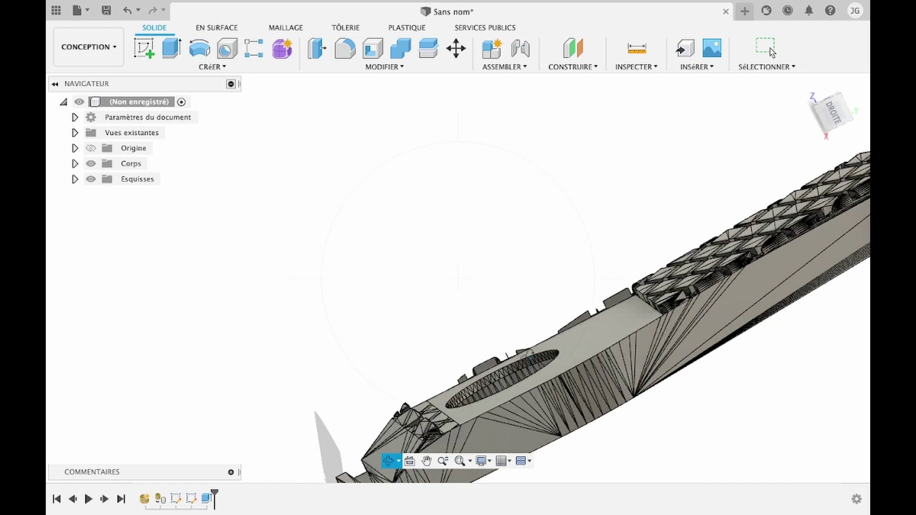
scroll(493, 396, "down", 5)
key("Escape")
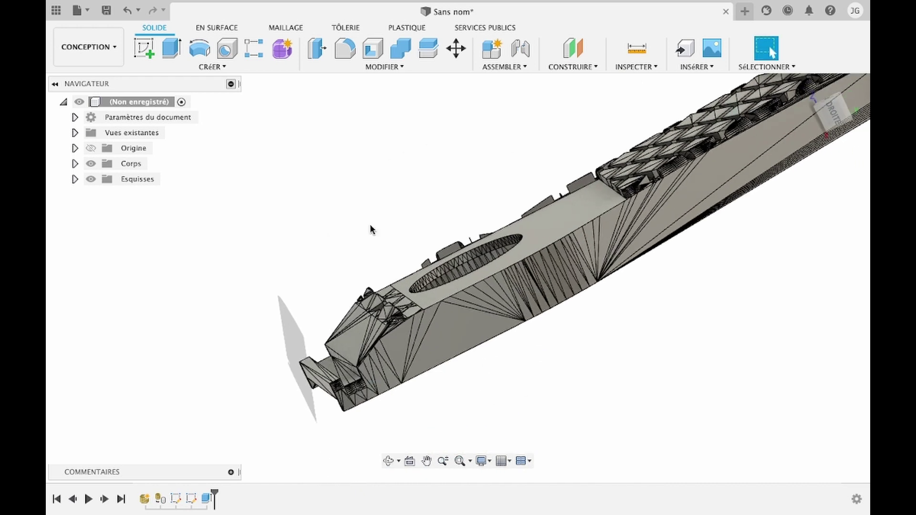
left_click(146, 49)
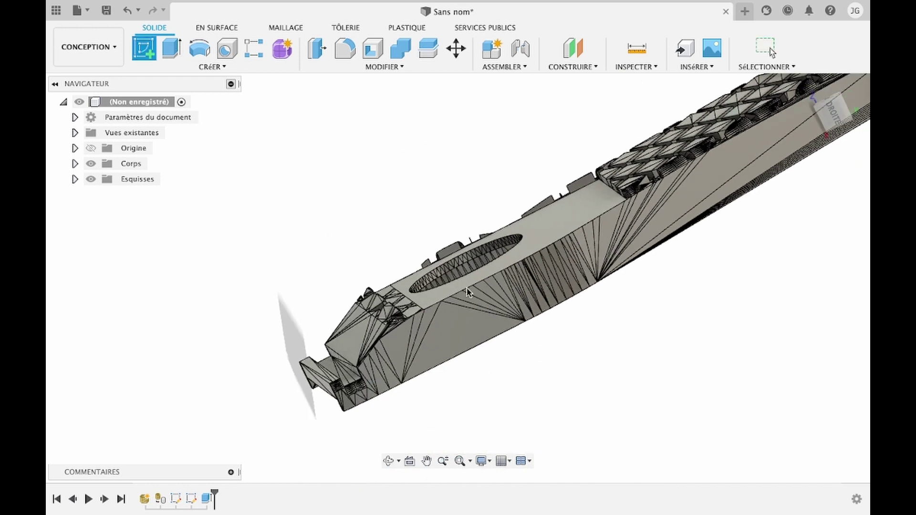
left_click(448, 319)
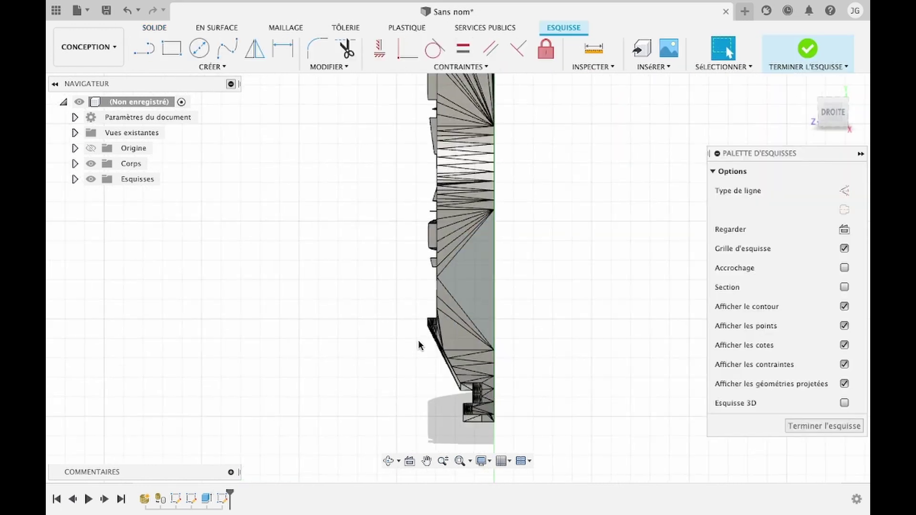
Draw a narrow upright rectangle over the remaining raised texture where the bevelled end begins, extending just outside the guard.
left_click(172, 48)
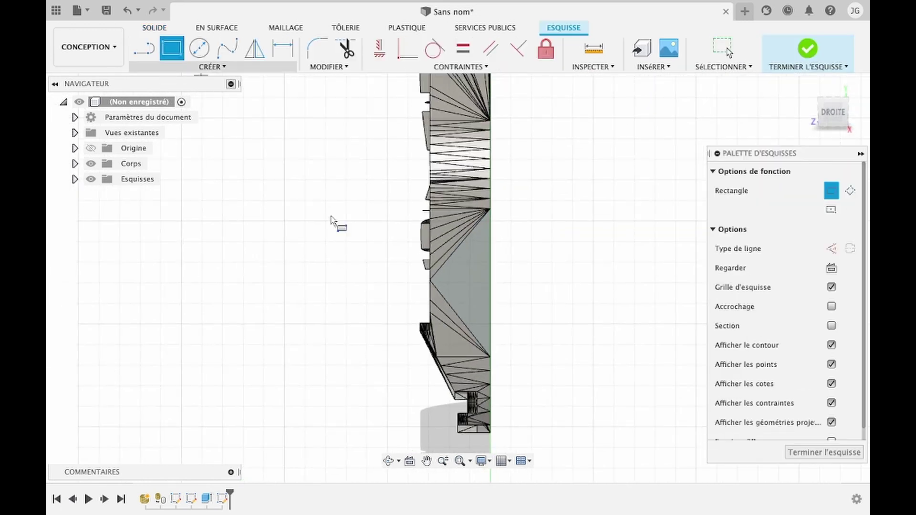
left_click(430, 324)
left_click(412, 375)
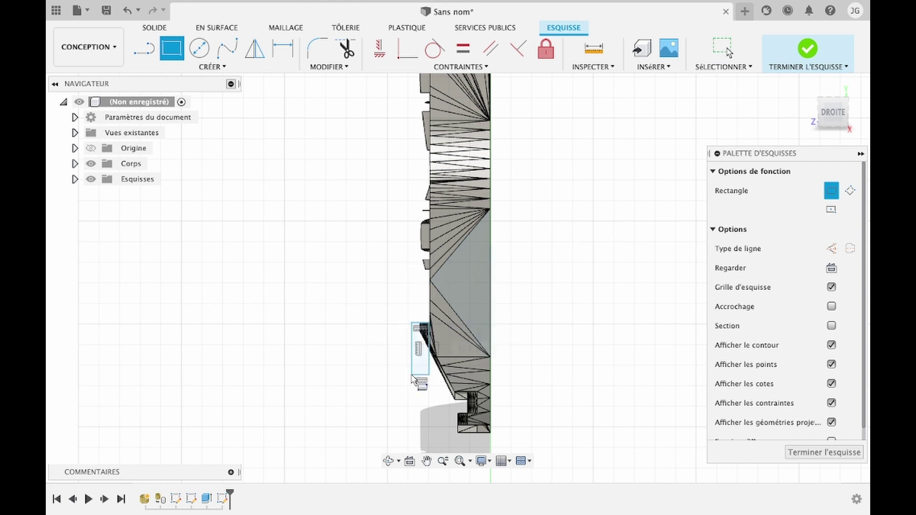
key("Escape")
Extrude the narrow rectangle -60 mm as a cut across the raised texture where the bevelled end begins.
left_click(420, 351)
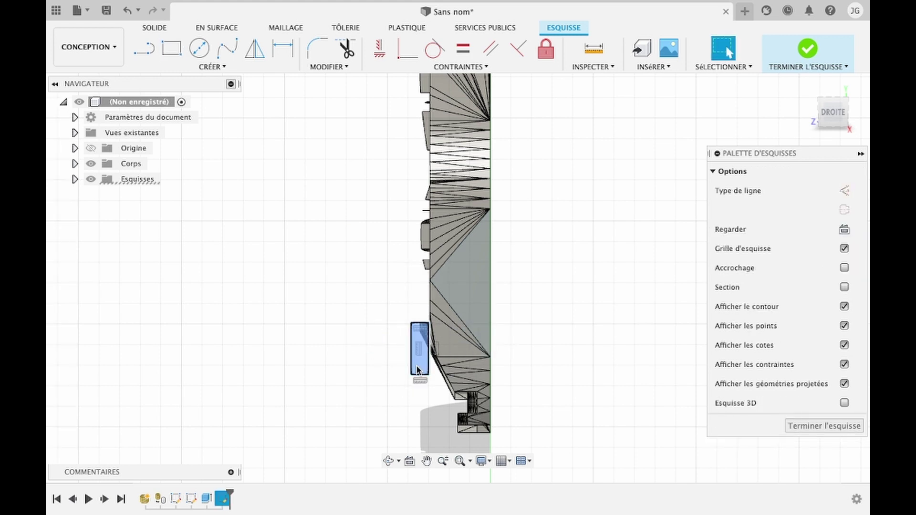
key("e")
left_click(389, 462)
left_click_drag(433, 375, 269, 417)
key("Escape")
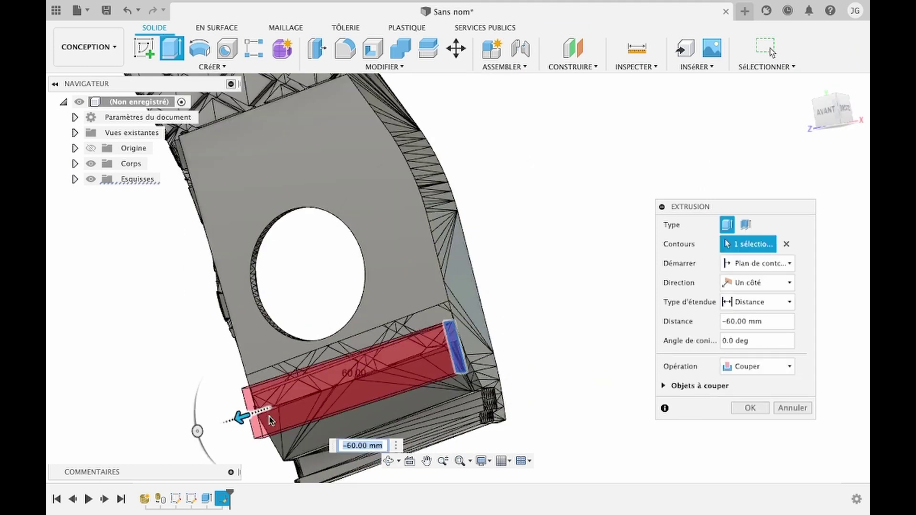
key("Return")
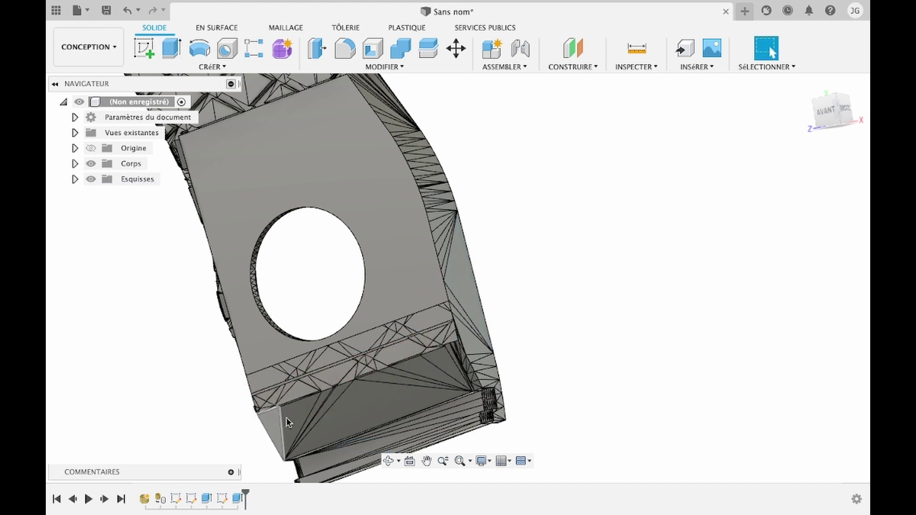
Start a sketch on the long flat triangular facet of the guard's side wall, beside the raised diamond-textured area.
left_click(388, 461)
left_click_drag(472, 322, 413, 344)
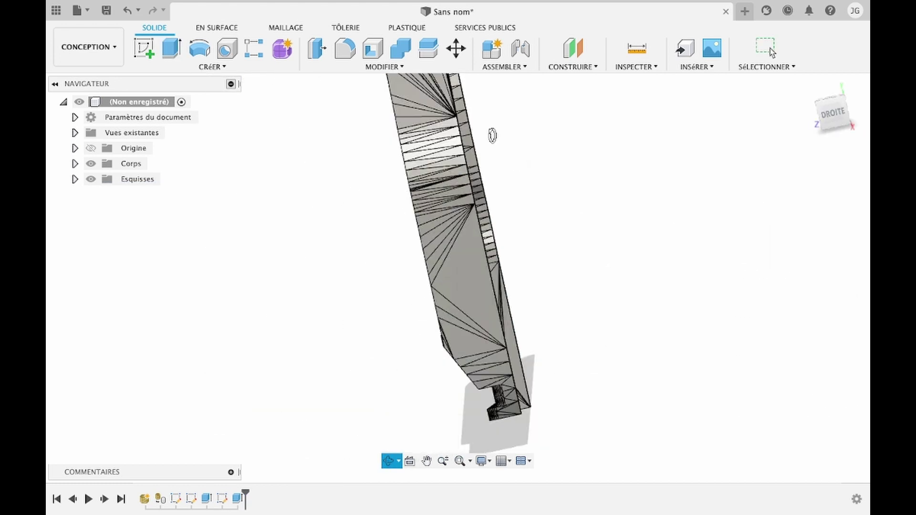
left_click_drag(493, 136, 502, 135)
key("Escape")
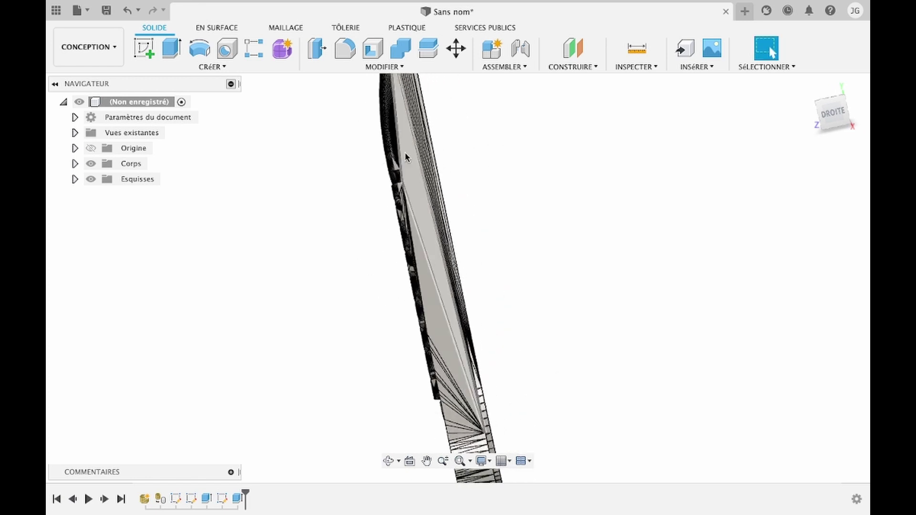
left_click(143, 48)
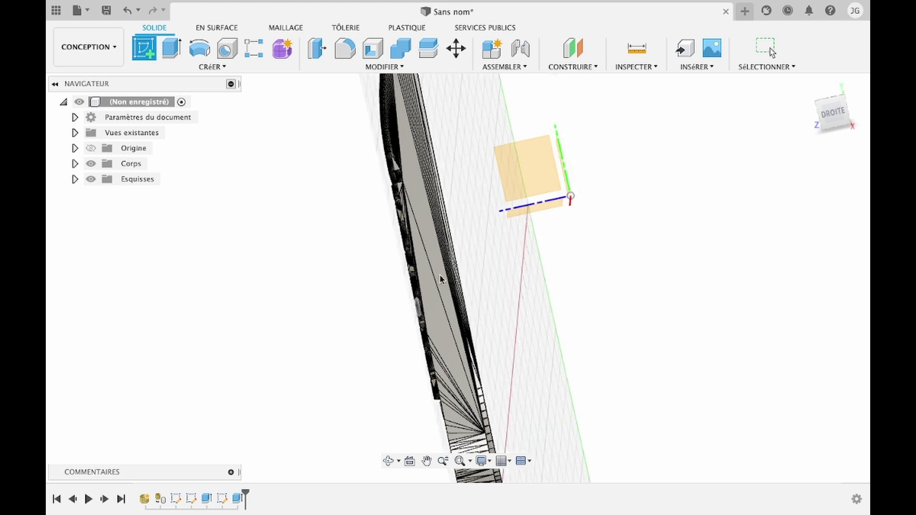
left_click(431, 271)
Draw a vertical line along the base of the raised diamond texture, from the texture's lower end to near its upper end.
left_click(136, 46)
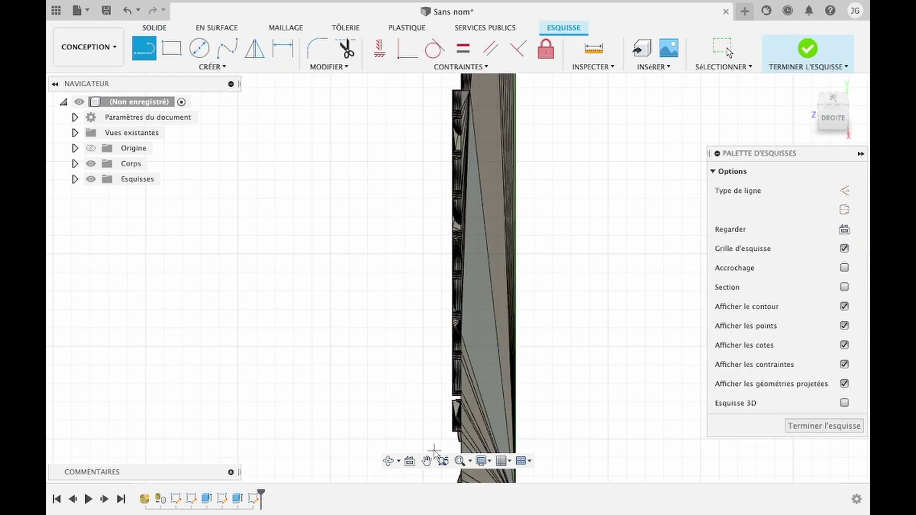
left_click(462, 430)
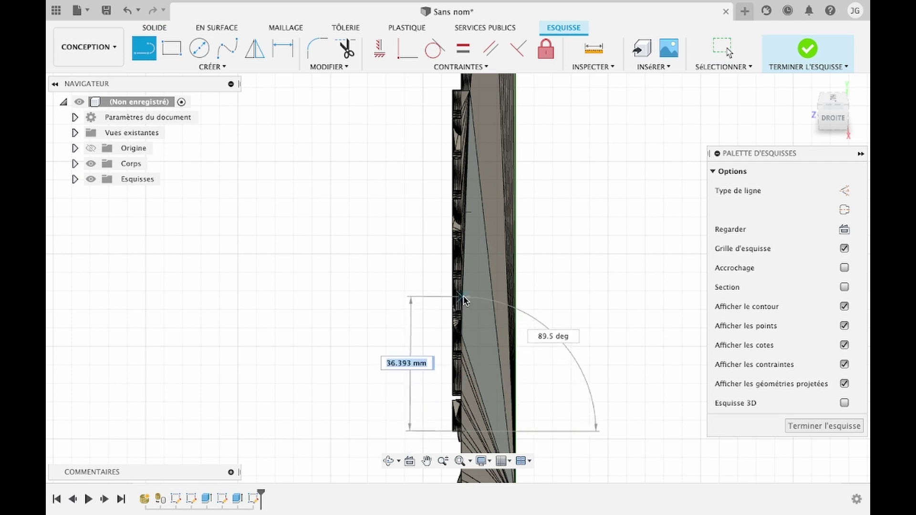
left_click(458, 152)
key("Escape")
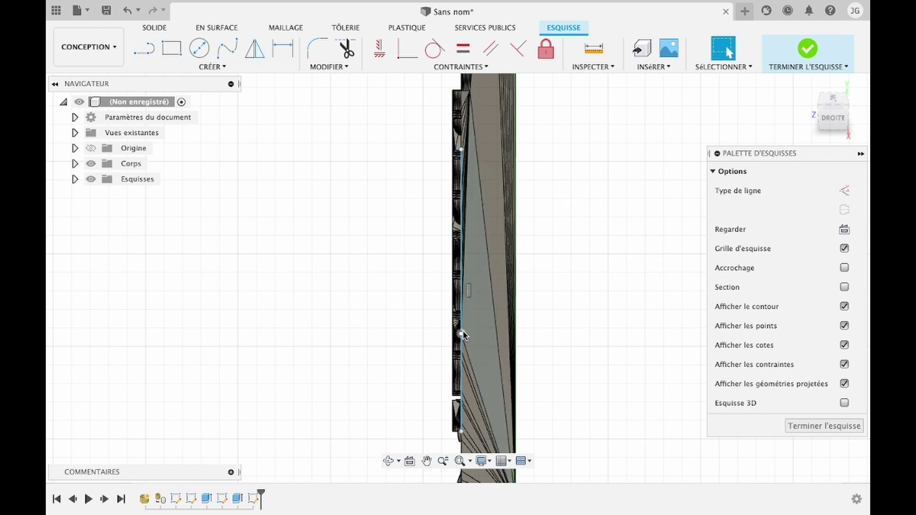
Draw a fit-point spline from the line along the slanting base of the texture up to the texture's upper end.
left_click(227, 48)
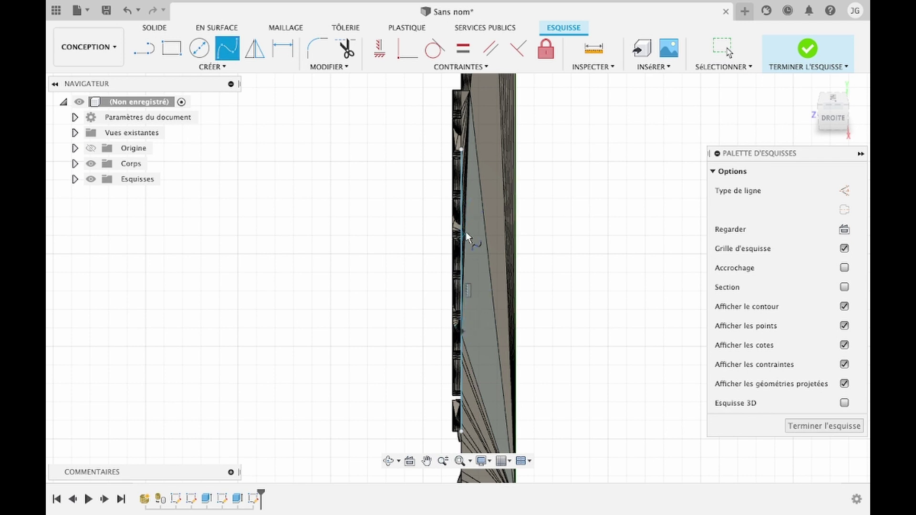
left_click(466, 219)
left_click(471, 131)
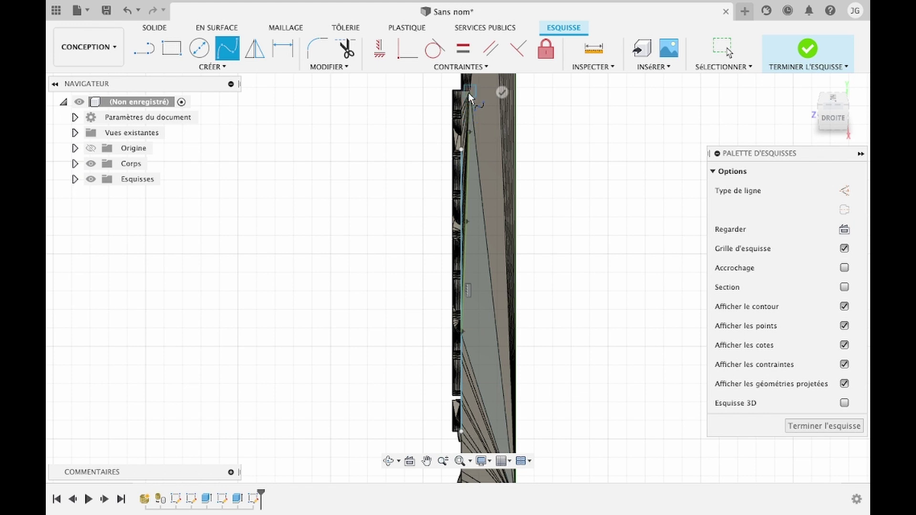
key("Escape")
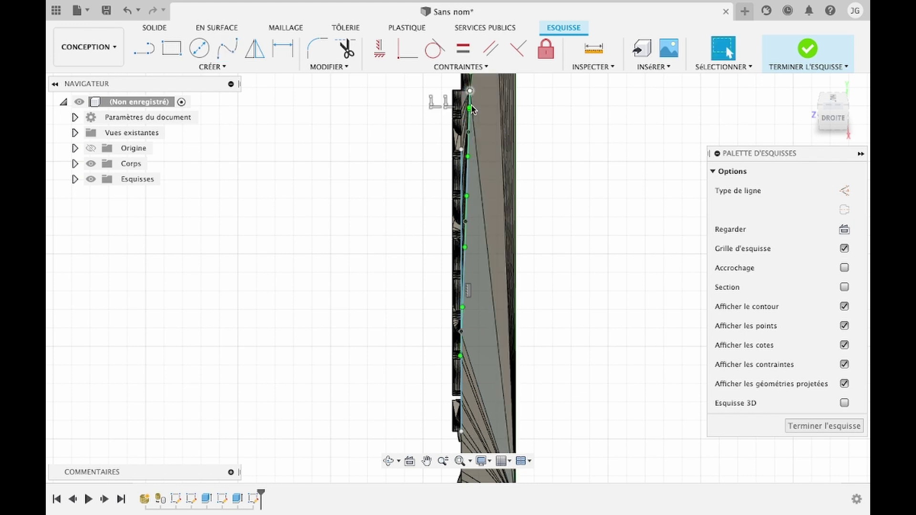
Trim the part of the vertical line above the spline's starting point.
key("t")
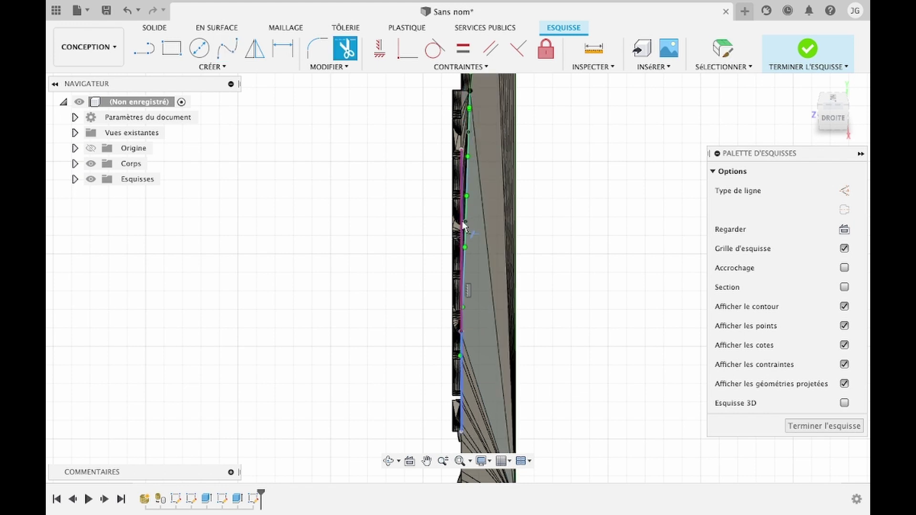
left_click(461, 216)
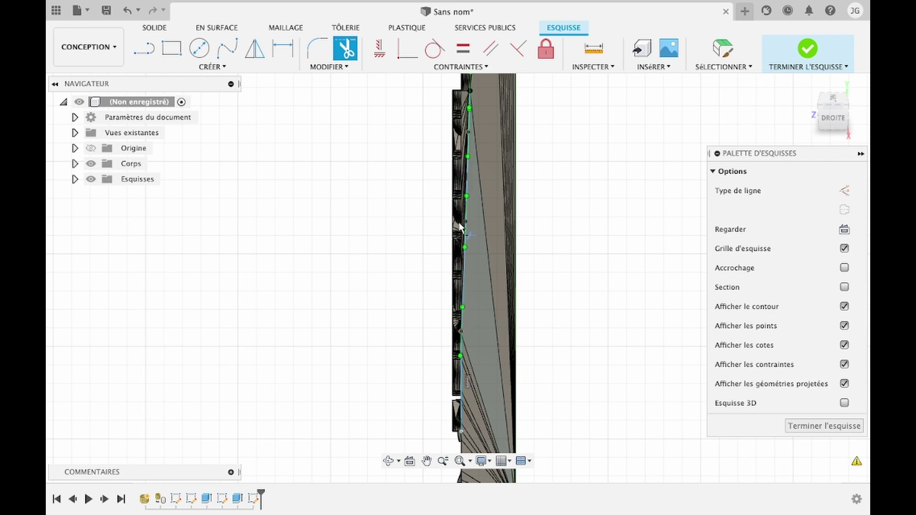
key("Escape")
Close the profile outside the texture with two short end lines and a parallel outer line about 93 mm long.
left_click(144, 48)
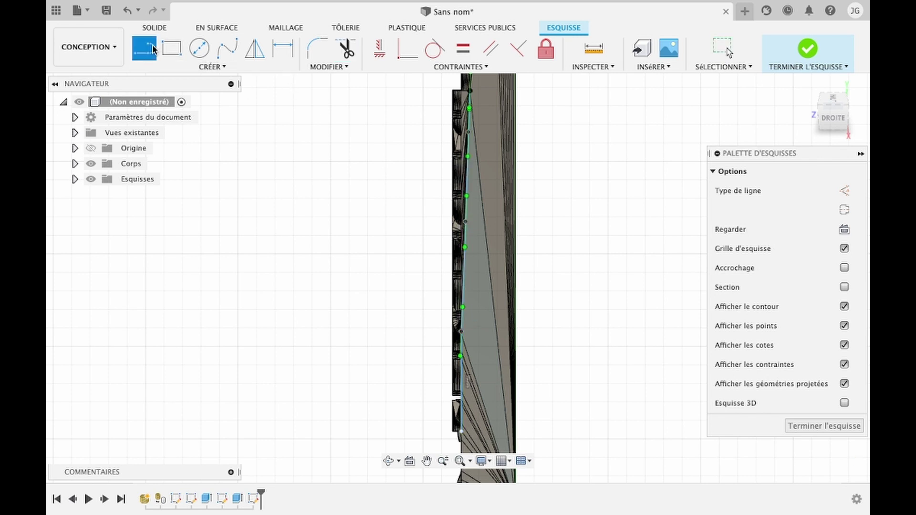
left_click(470, 93)
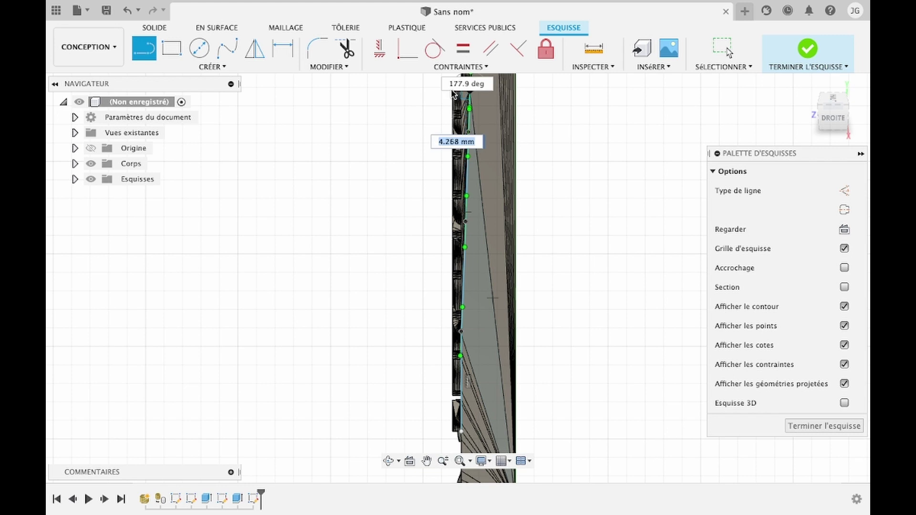
left_click(430, 91)
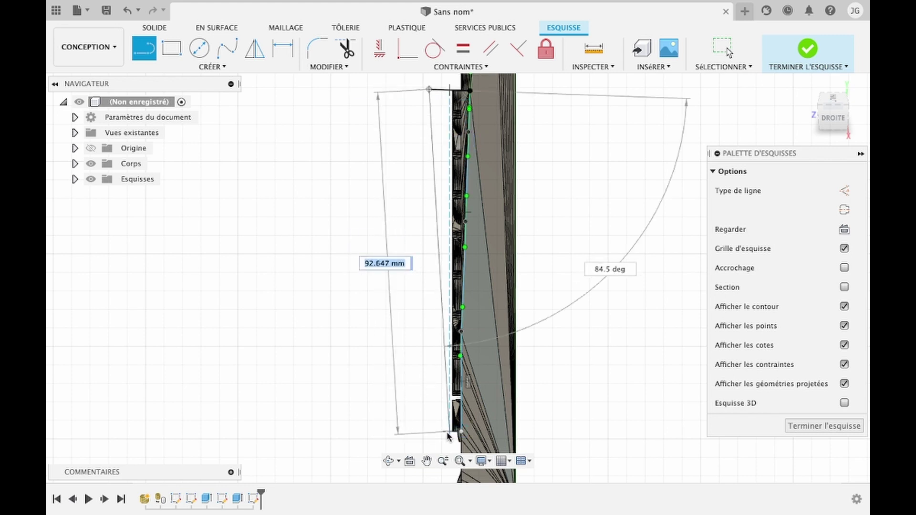
left_click(428, 433)
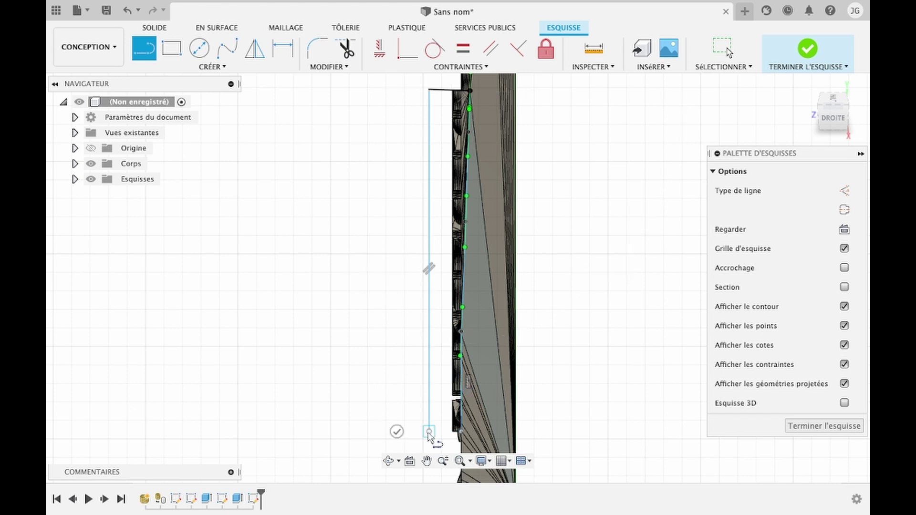
left_click(461, 432)
key("Escape")
left_click(445, 287)
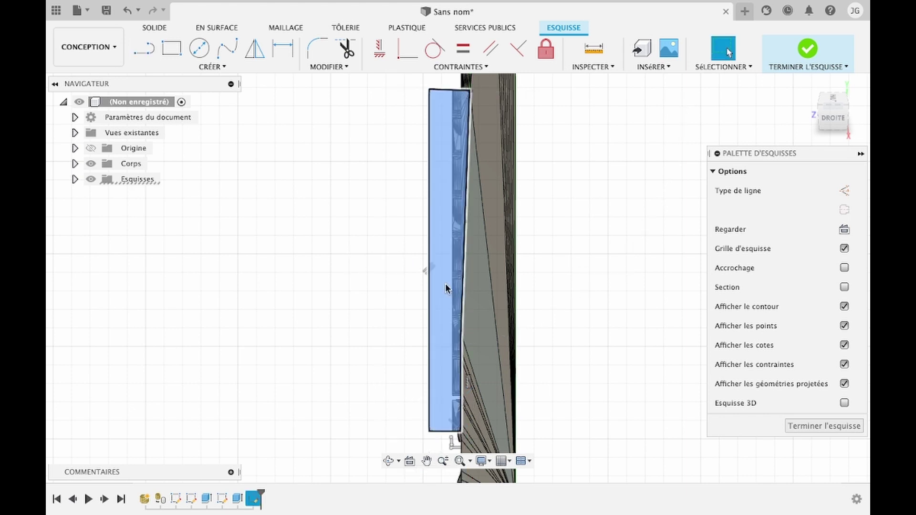
key("e")
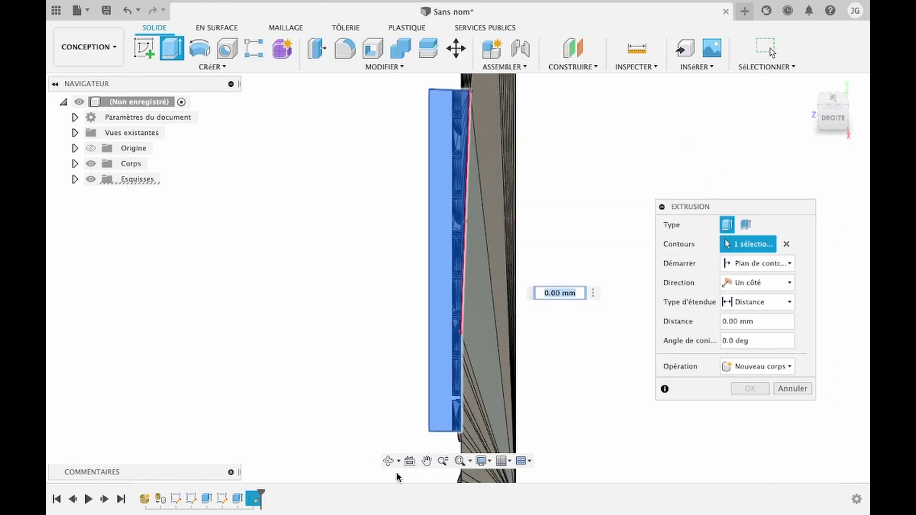
left_click(389, 461)
left_click_drag(457, 330, 563, 196)
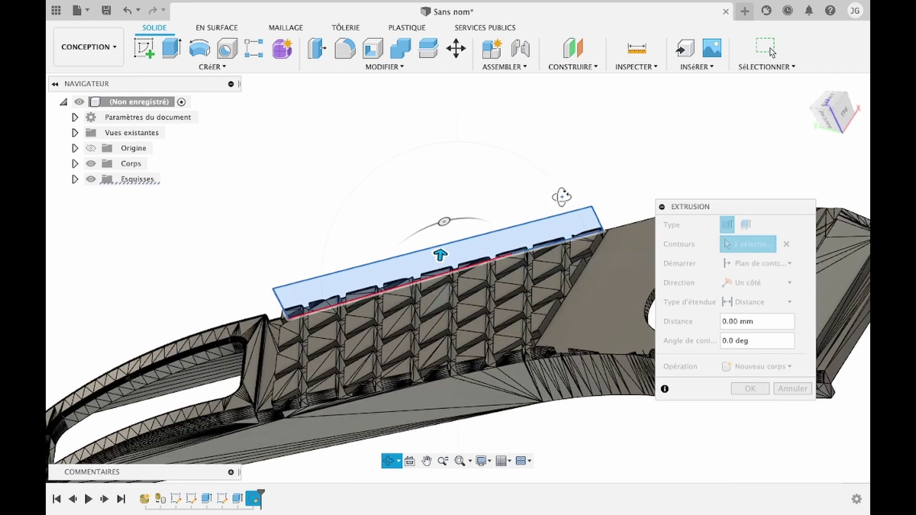
key("Escape")
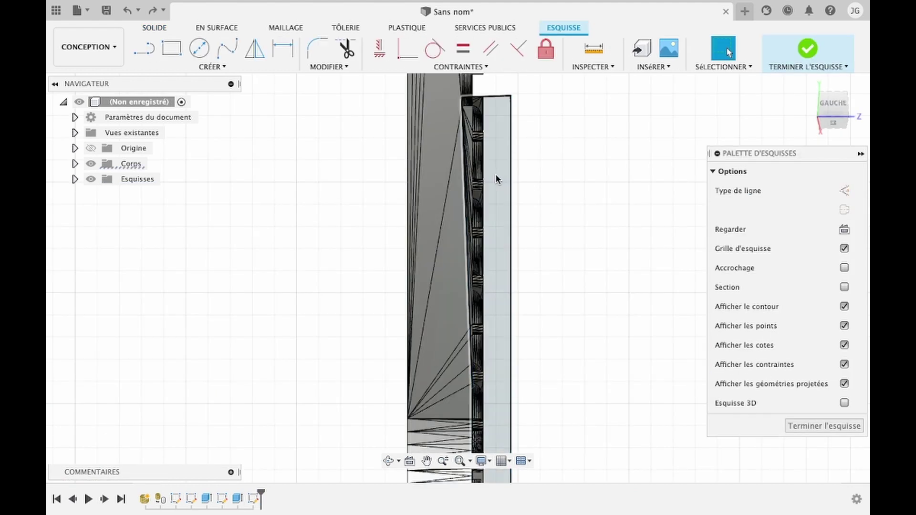
key("e")
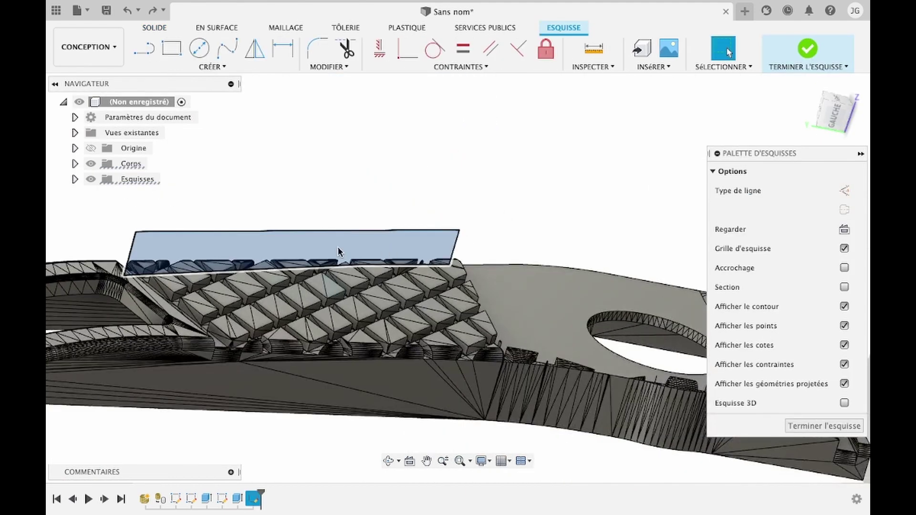
left_click_drag(282, 246, 419, 447)
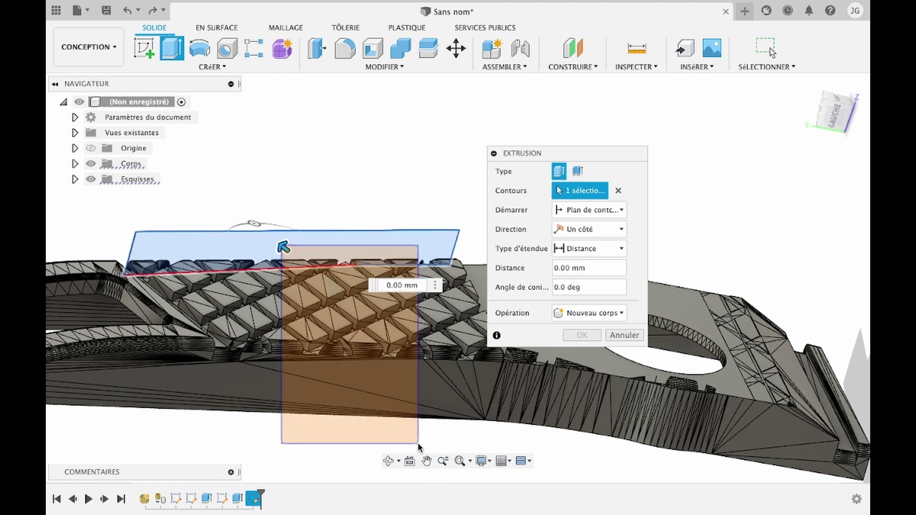
key("Escape")
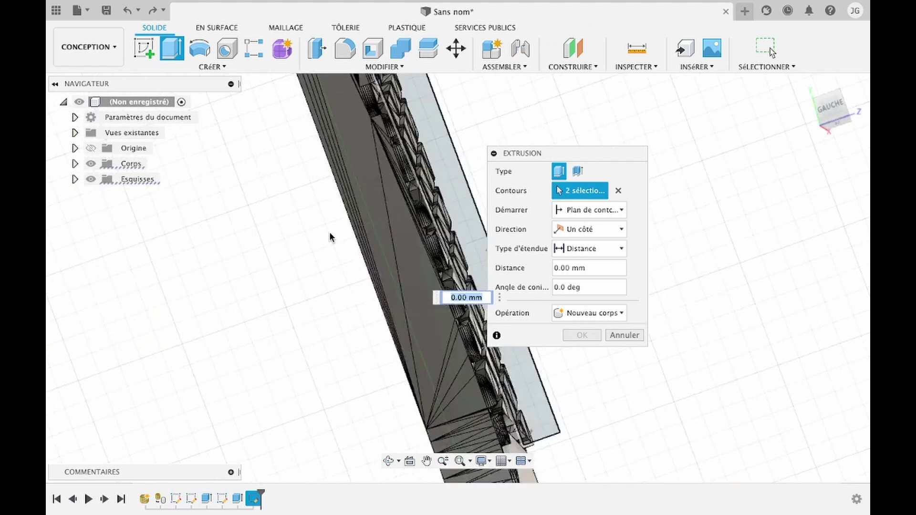
Extrude the closed profile -50 mm as a cut through the raised diamond texture across the guard.
left_click(433, 241)
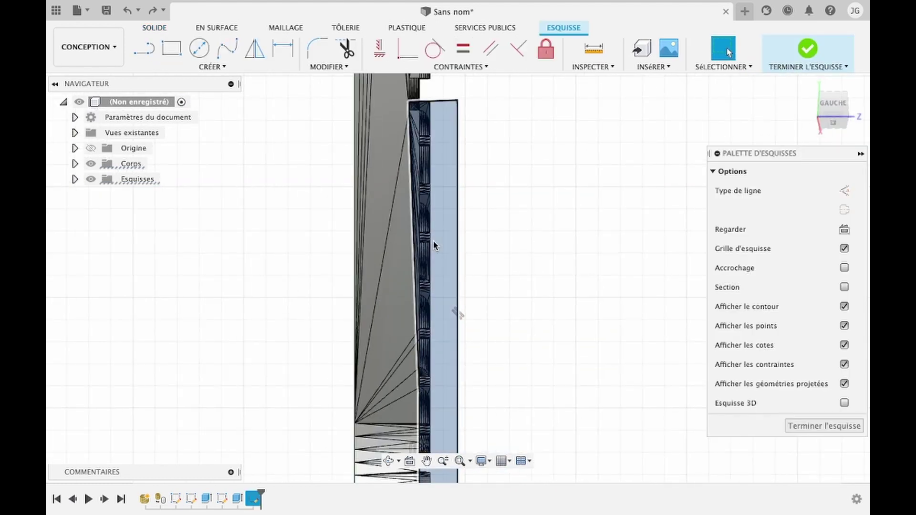
key("e")
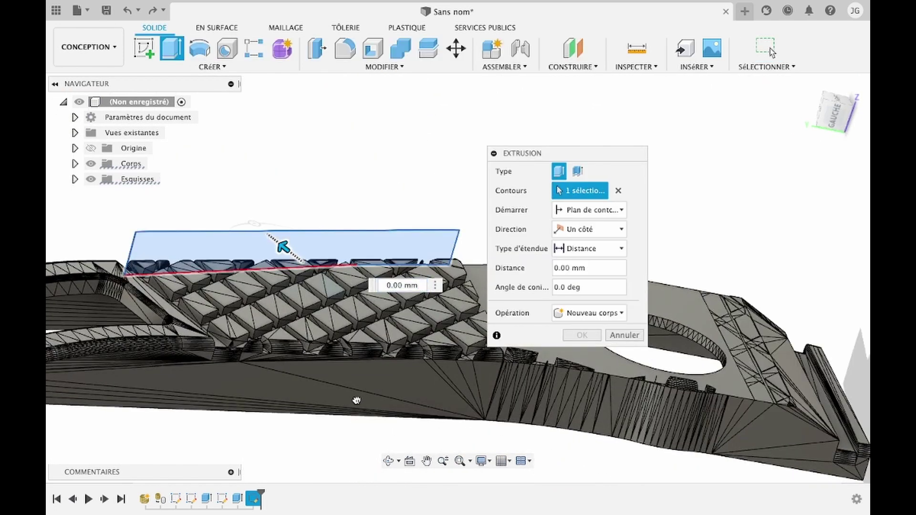
left_click_drag(282, 247, 357, 403)
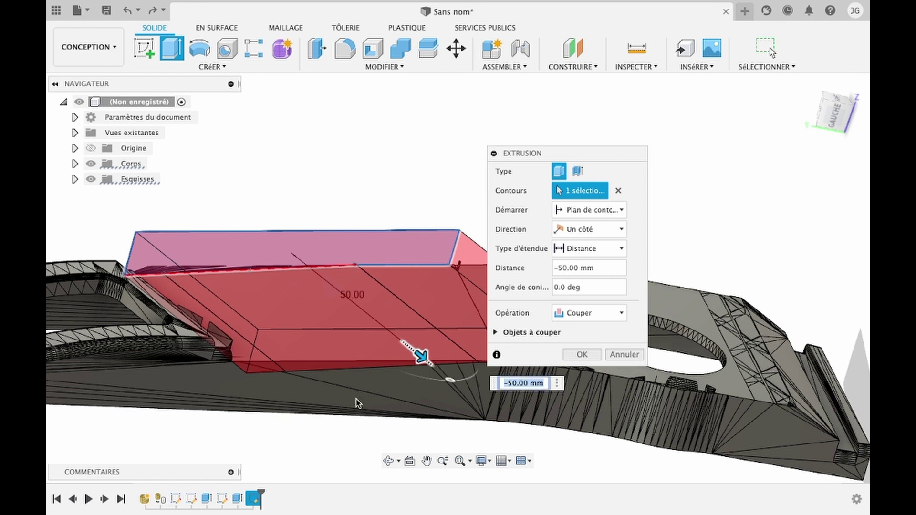
key("Return")
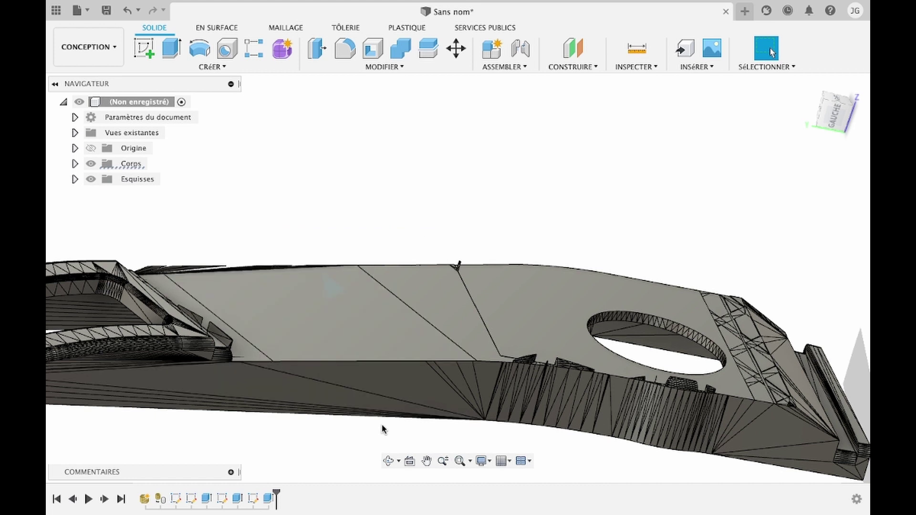
Start a sketch on the flat front face surrounding the guard's large round hole.
scroll(382, 430, "down", 3)
left_click(388, 461)
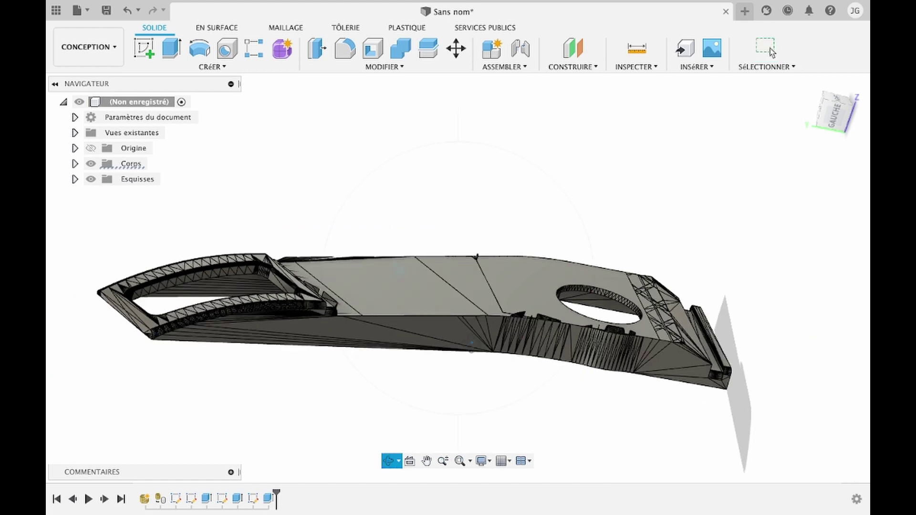
left_click_drag(471, 343, 338, 331)
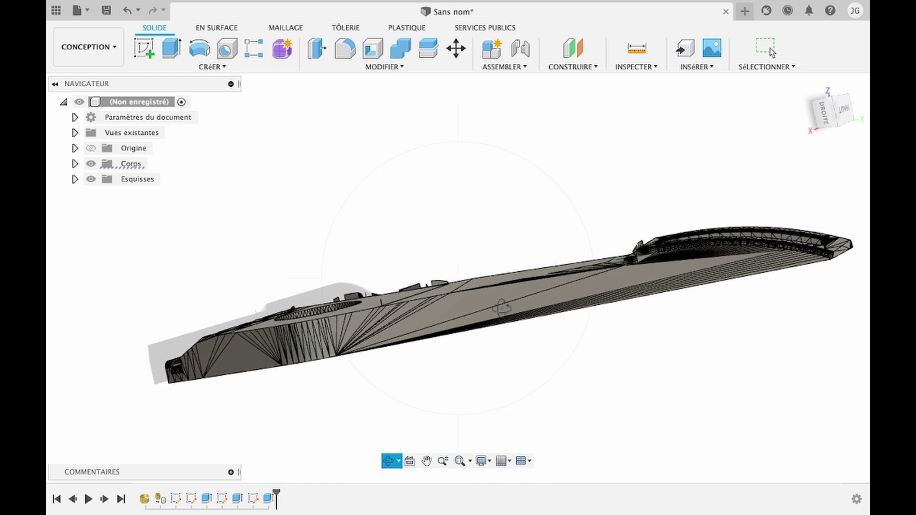
left_click_drag(587, 260, 526, 300)
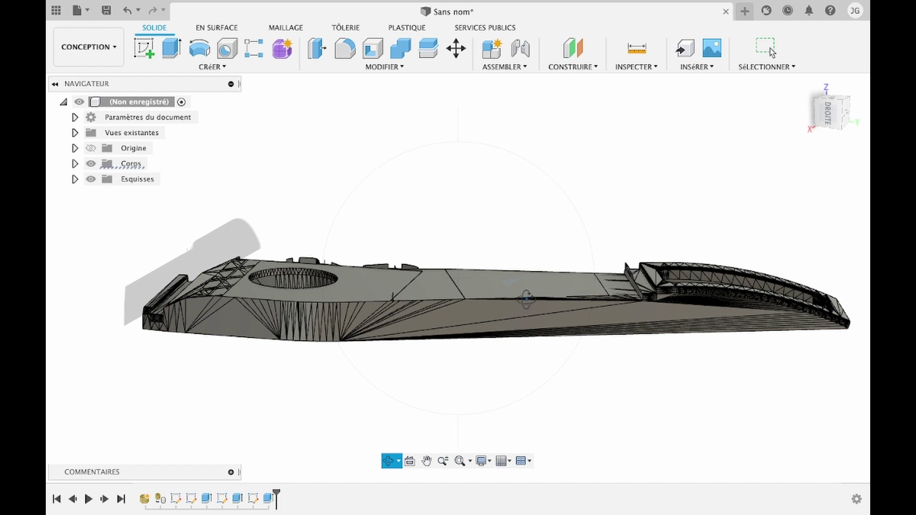
left_click_drag(451, 270, 331, 277)
key("Escape")
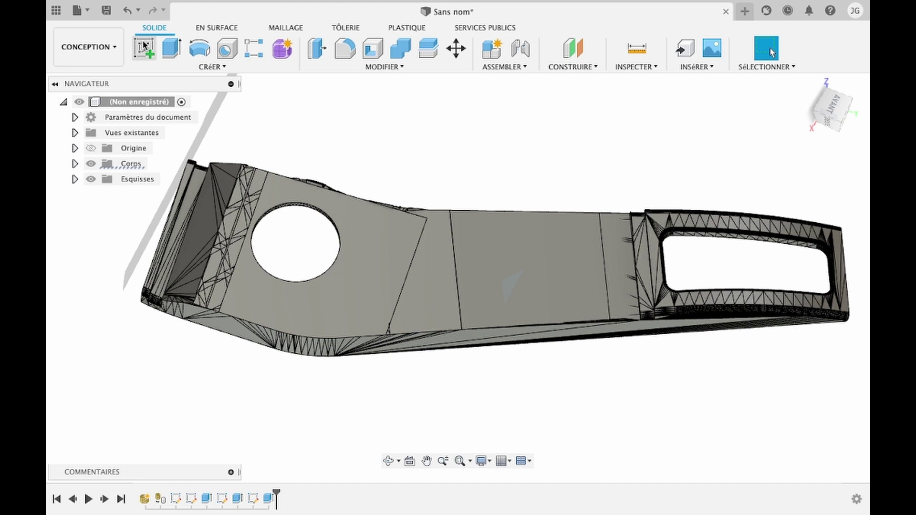
left_click(143, 40)
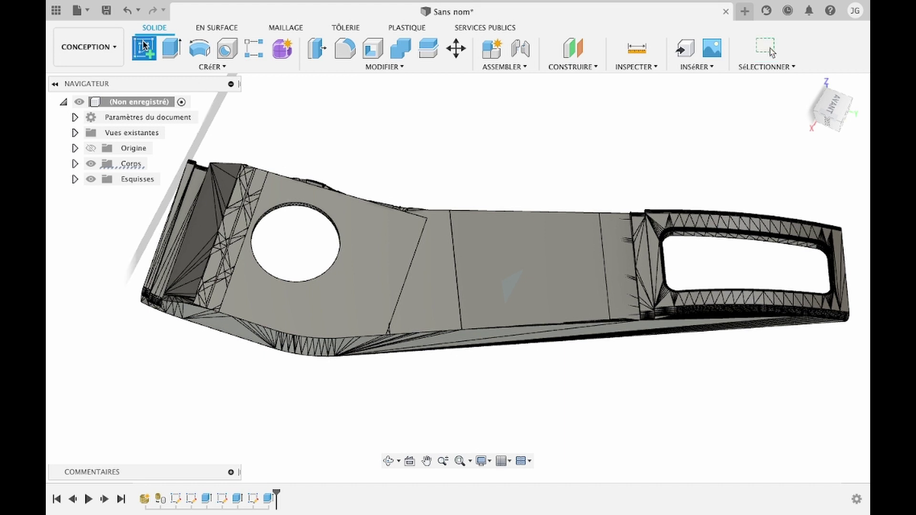
left_click(354, 255)
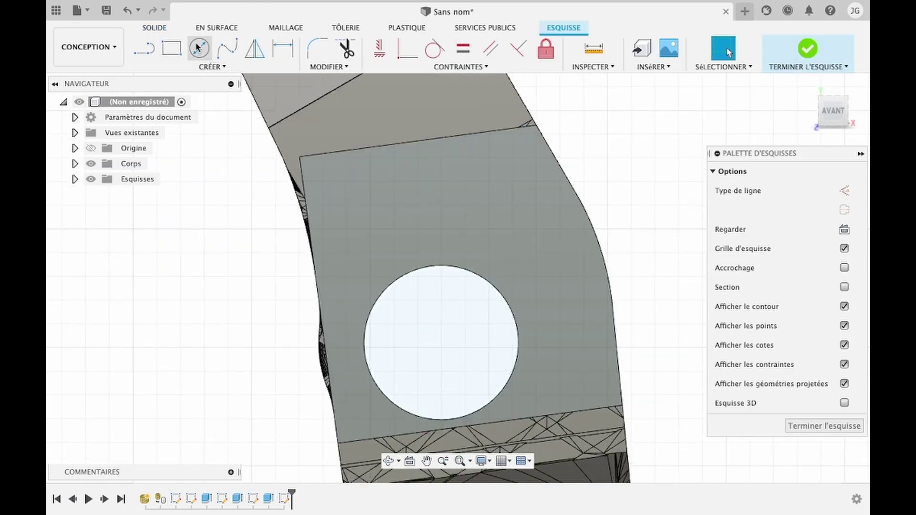
Sketch two crossing lines across the round hole and a 25 mm diameter circle centred on their intersection.
left_click(199, 49)
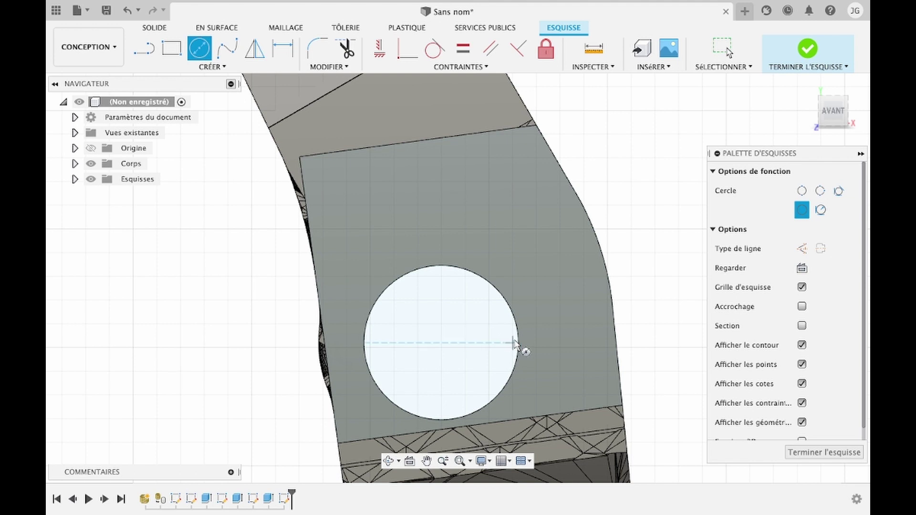
key("Escape")
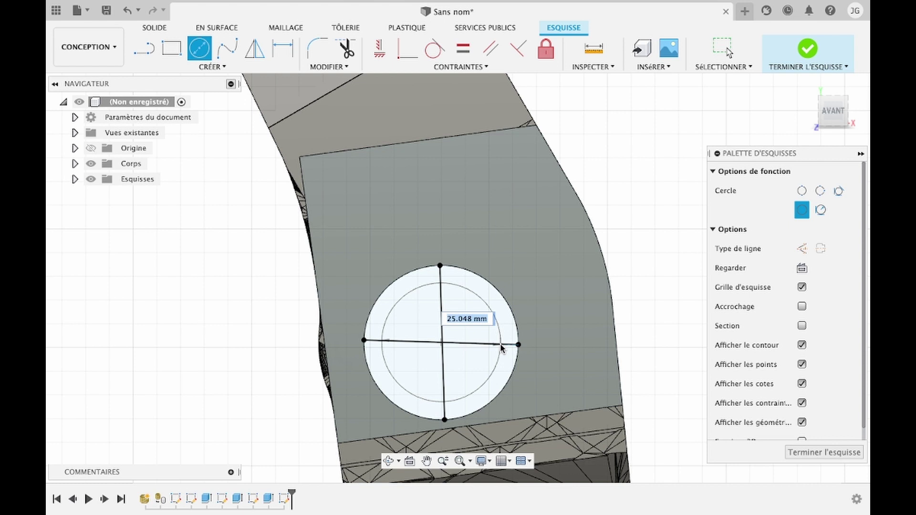
type("40")
key("BackSpace")
key("BackSpace")
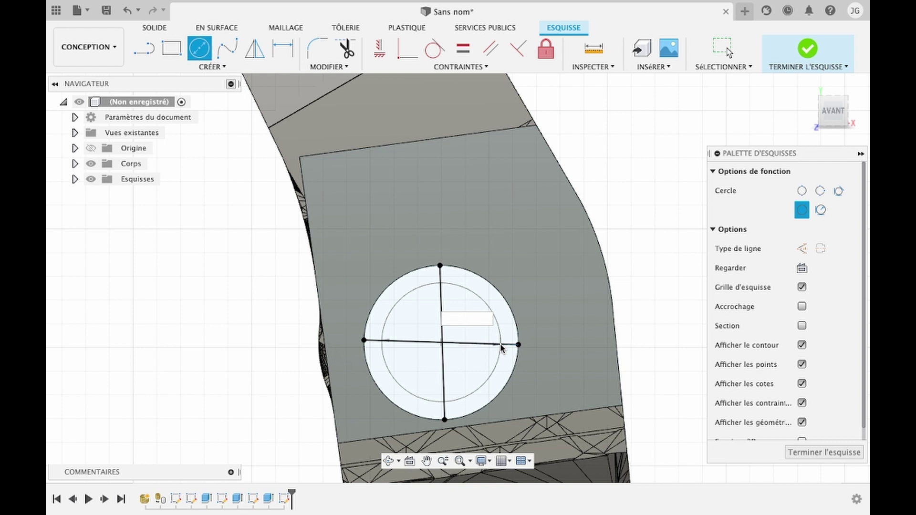
type("40")
key("BackSpace")
key("BackSpace")
type("40")
key("BackSpace")
key("BackSpace")
type("25")
key("Return")
key("Escape")
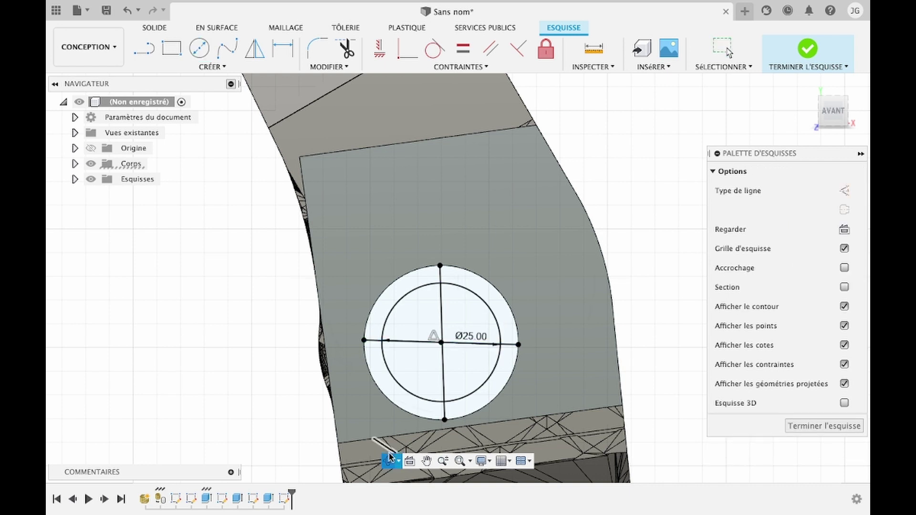
Extrude the four ring segments between the hole's edge and the 25 mm circle by -4 mm, joining them to the guard.
middle_click_drag(429, 426, 457, 318, "shift")
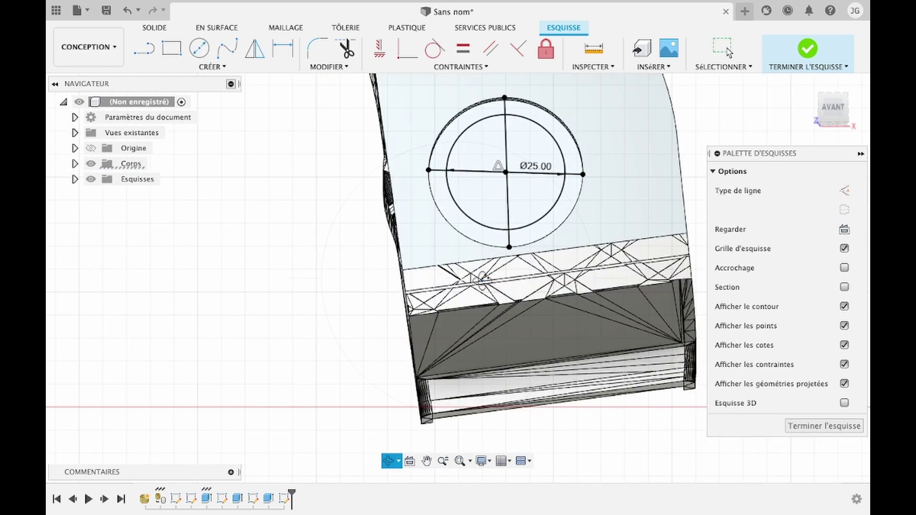
middle_click_drag(514, 196, 461, 220, "shift")
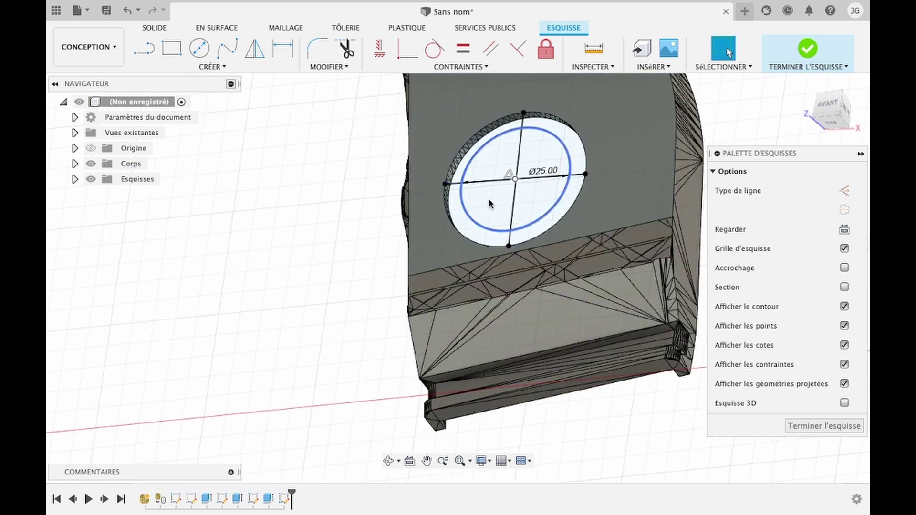
left_click(461, 217)
key("e")
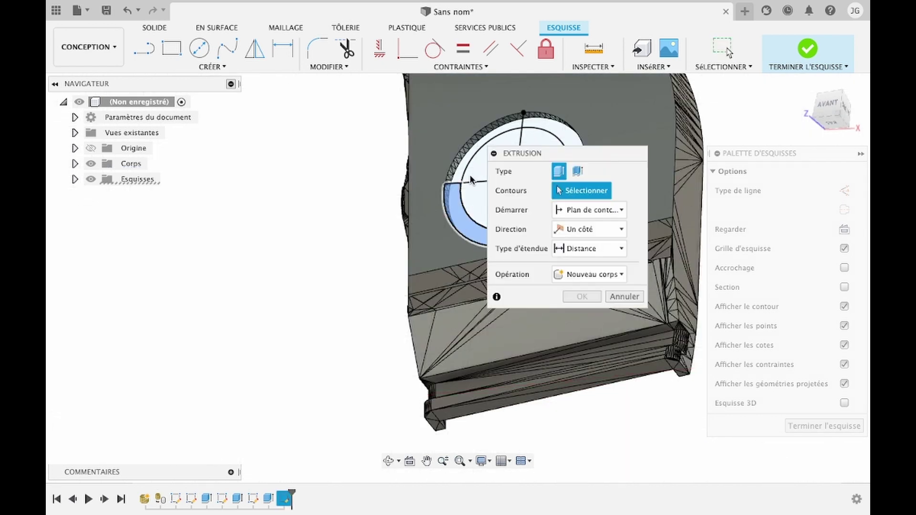
left_click(460, 170)
left_click(551, 132)
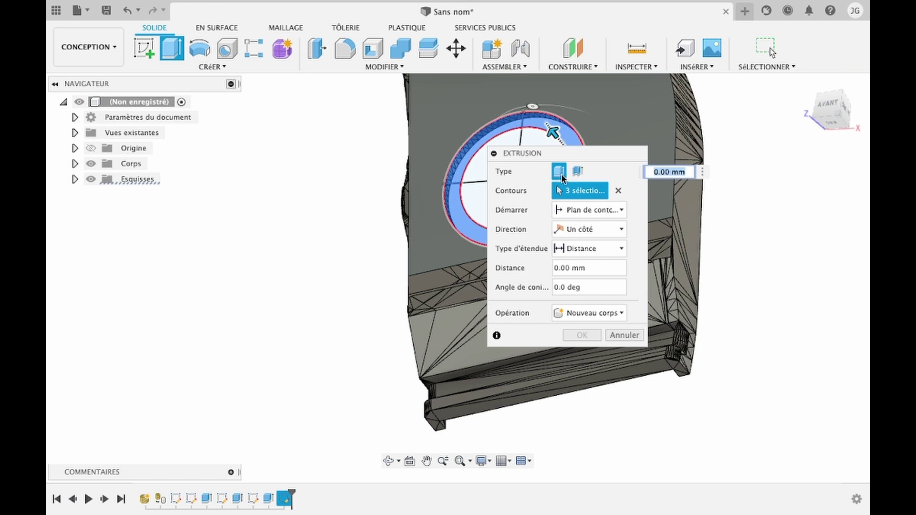
left_click_drag(539, 156, 679, 243)
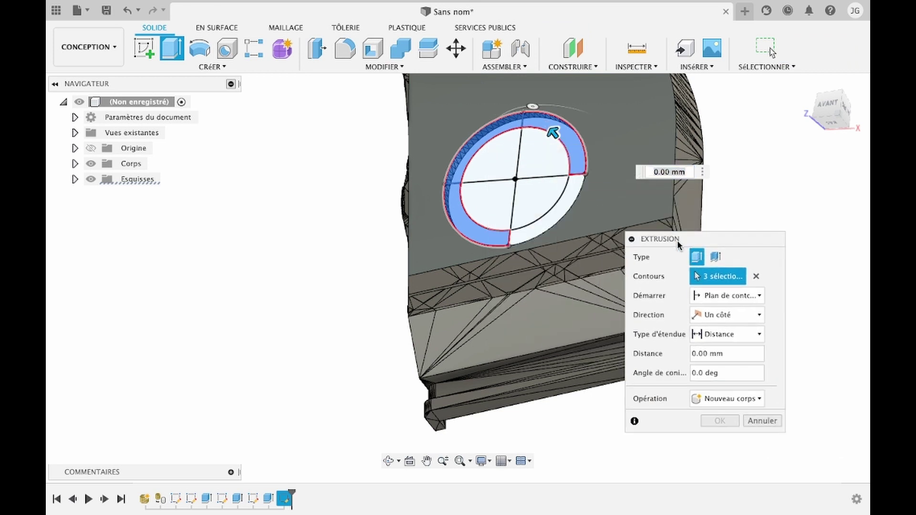
left_click(567, 211)
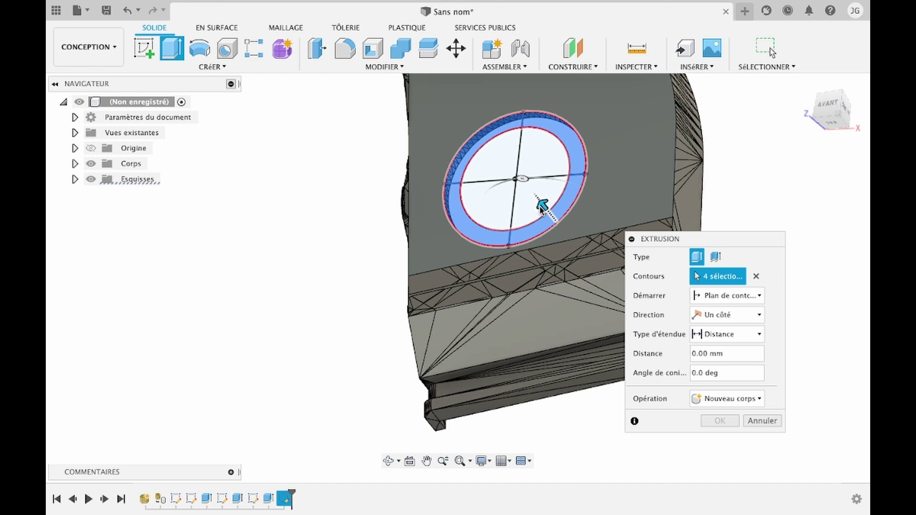
left_click_drag(542, 209, 539, 202)
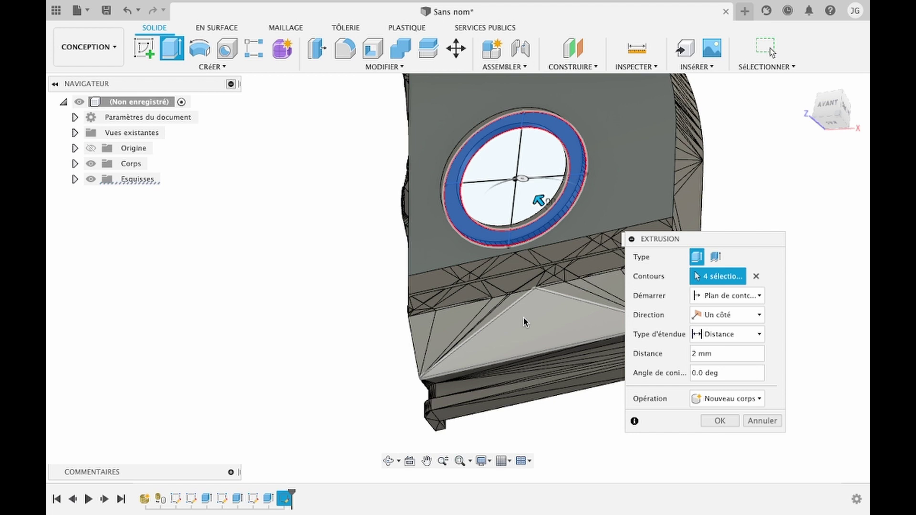
type("4")
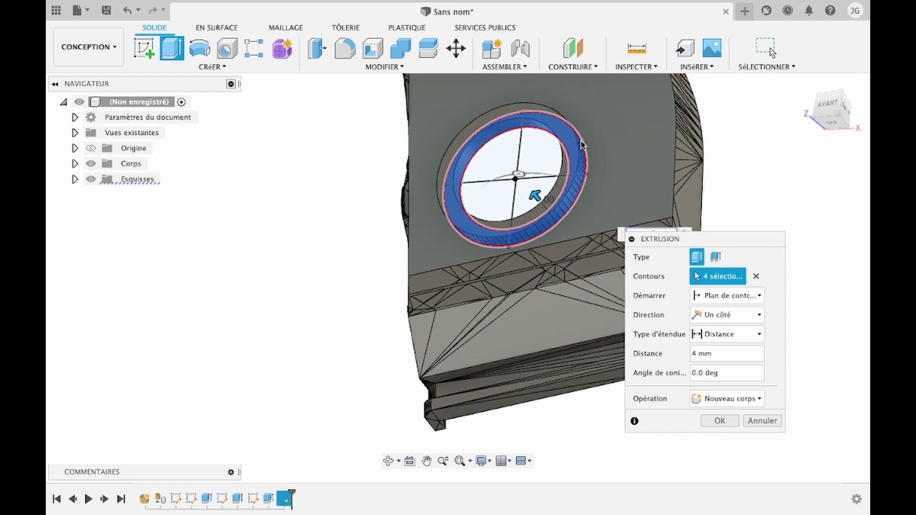
left_click(390, 468)
left_click_drag(582, 273, 512, 268)
key("Escape")
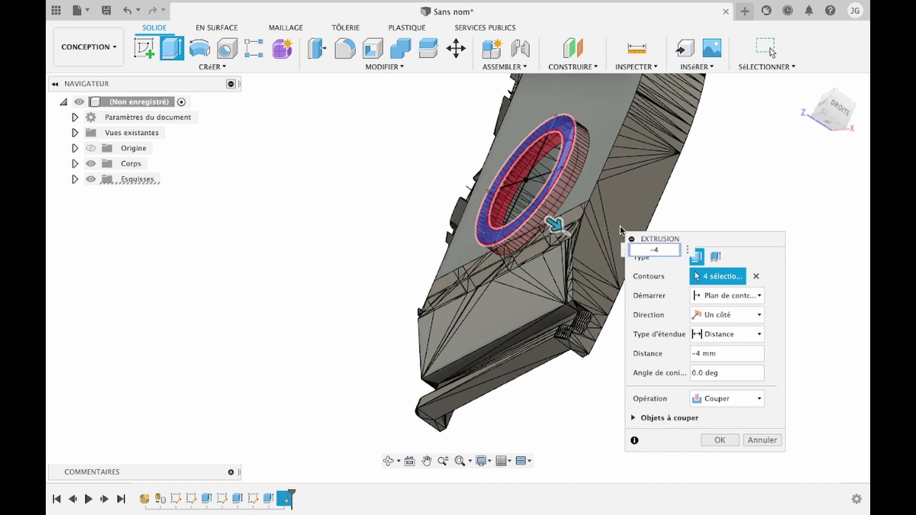
left_click(725, 400)
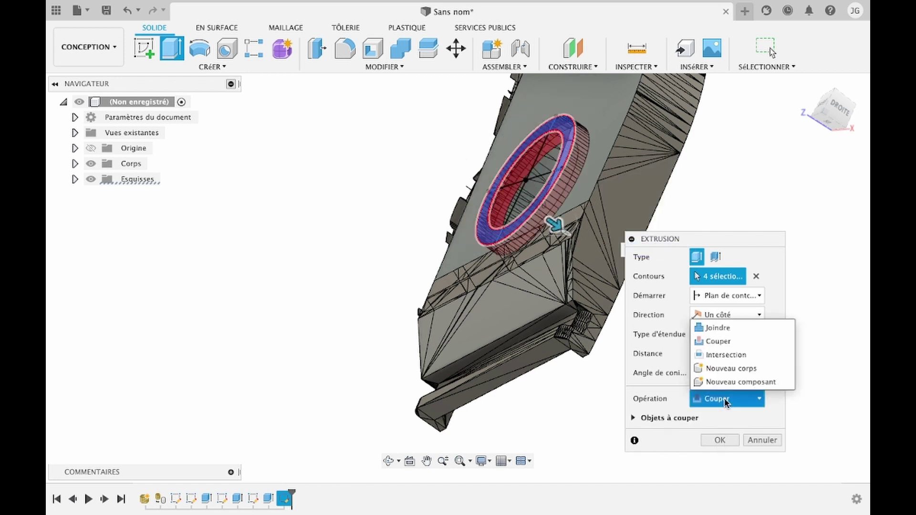
left_click(718, 329)
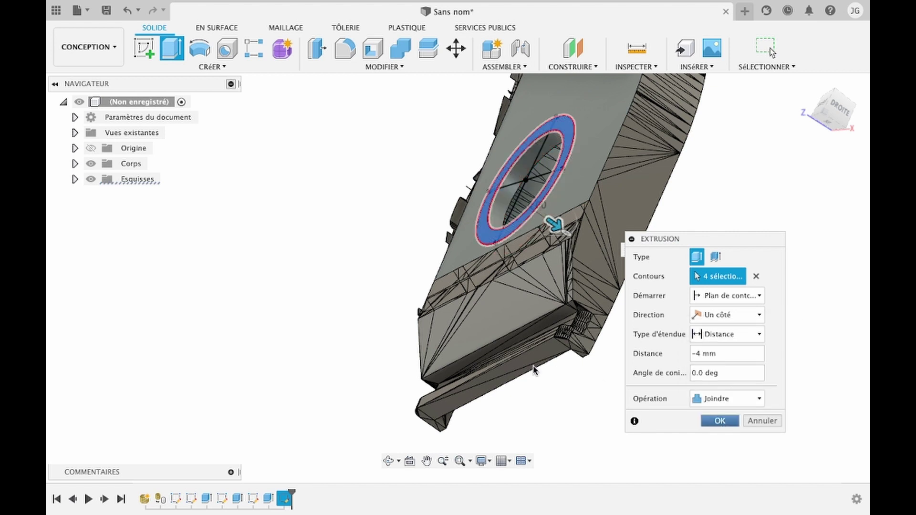
key("Return")
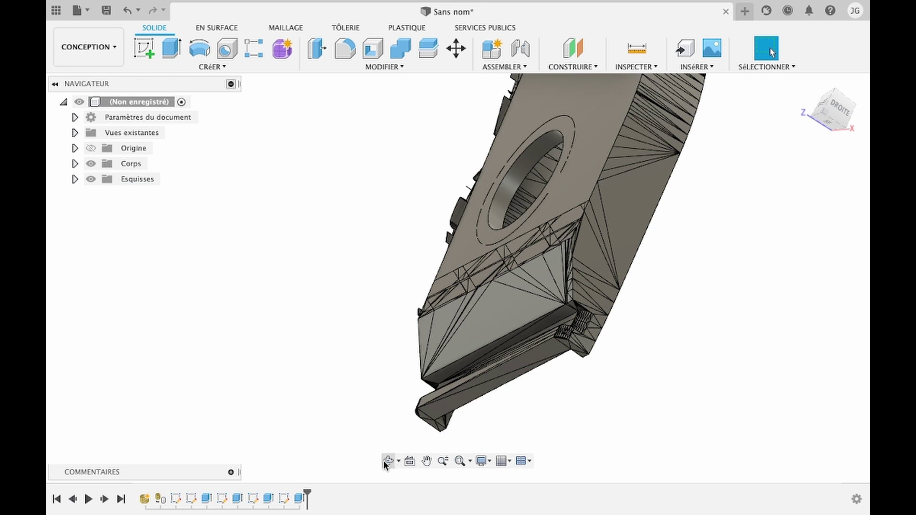
Examine the narrowed round hole and the whole frame guard from several angles.
left_click(385, 463)
left_click_drag(521, 128, 575, 142)
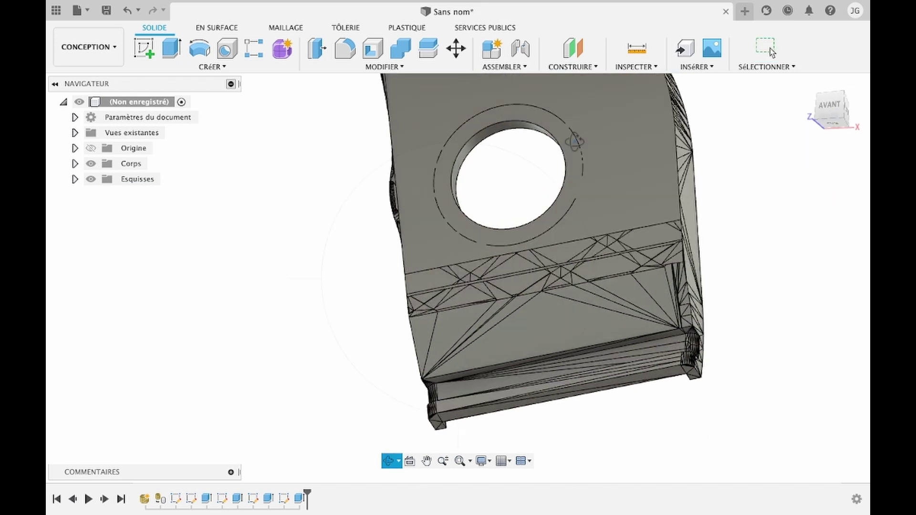
scroll(575, 142, "down", 5)
left_click_drag(541, 196, 600, 230)
left_click_drag(538, 183, 479, 184)
left_click_drag(536, 261, 544, 319)
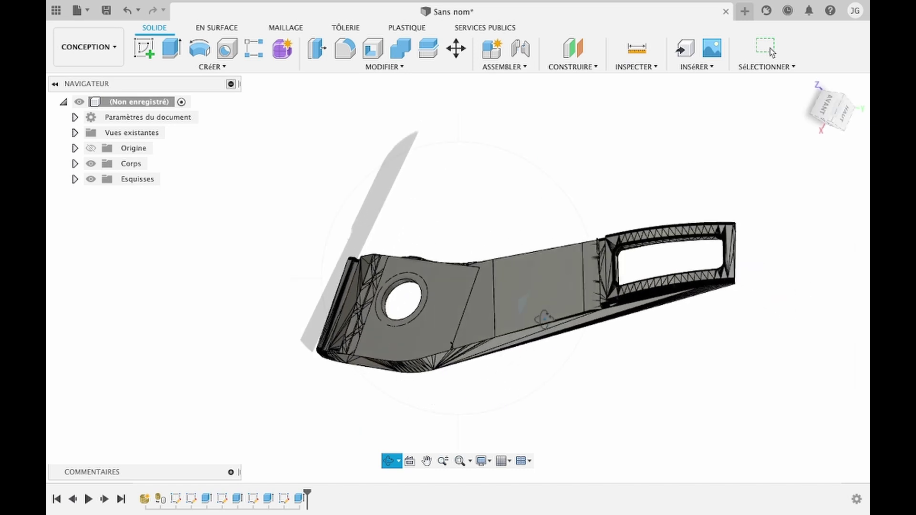